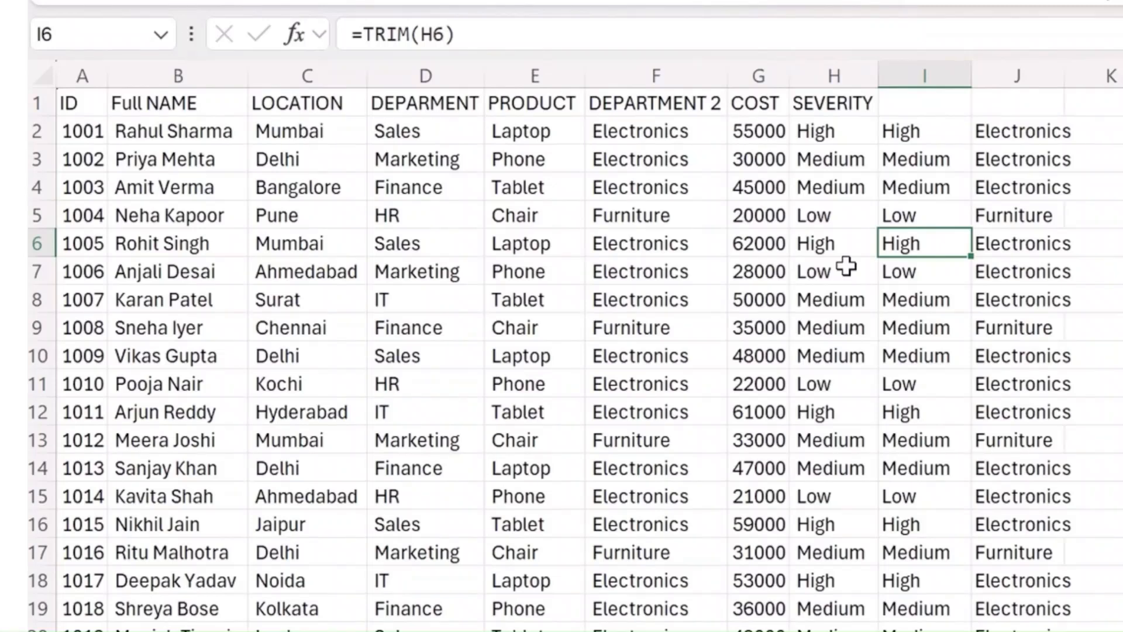
- Clear the contents of the helper columns I and J beside the SEVERITY column
drag(924, 75, 1018, 75)
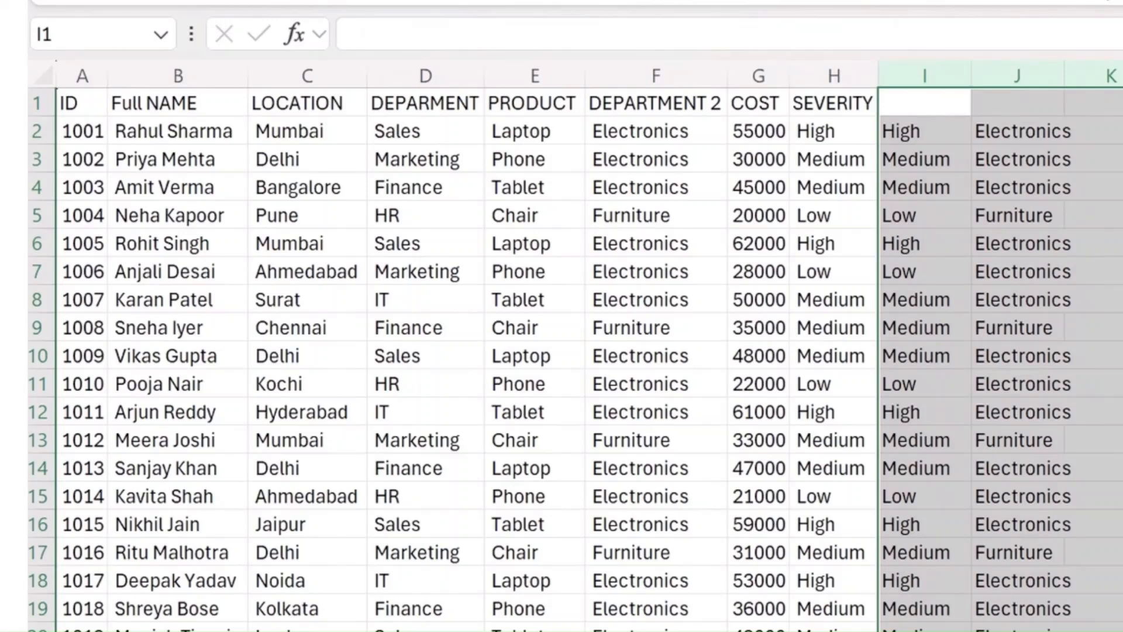
key(Delete)
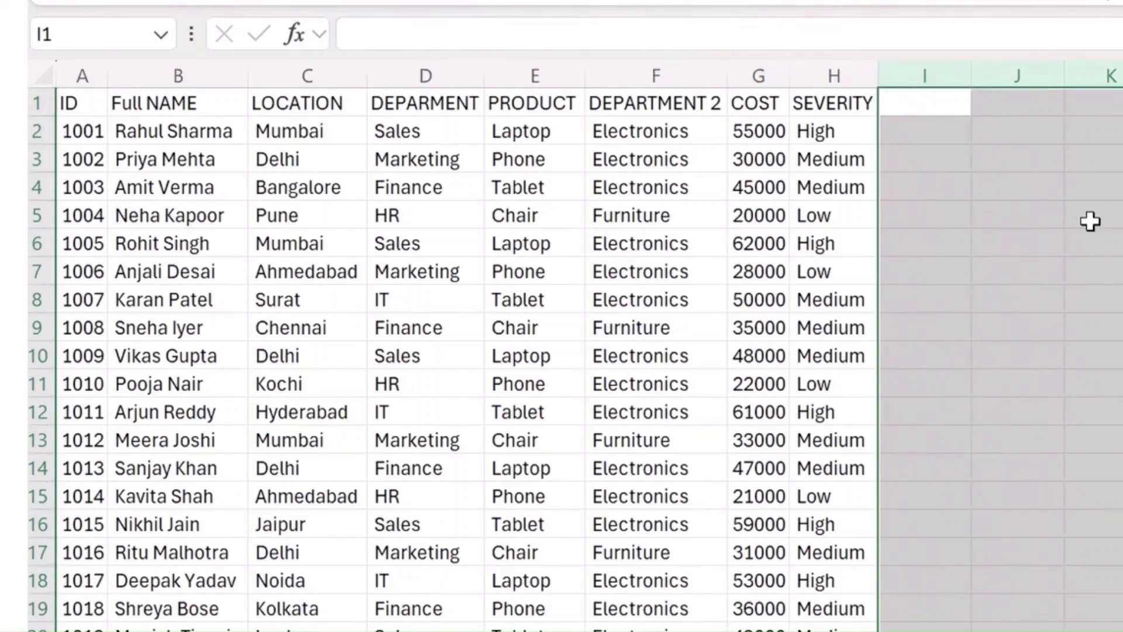
click(848, 237)
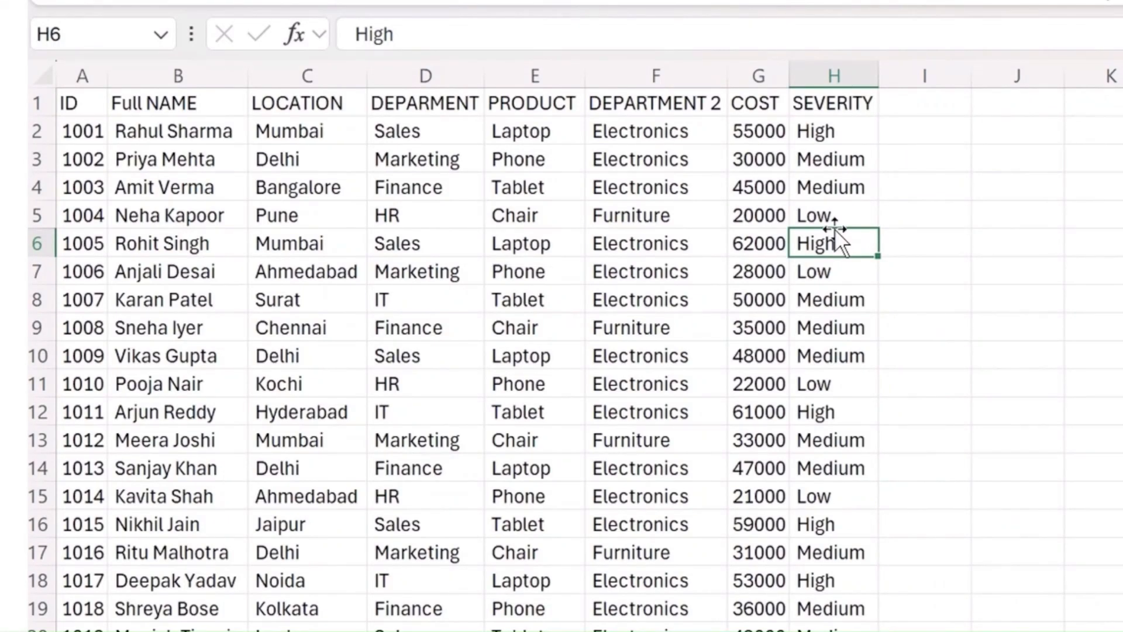
- Rename the LOCATION header in cell C1 to REGION
click(81, 107)
click(158, 102)
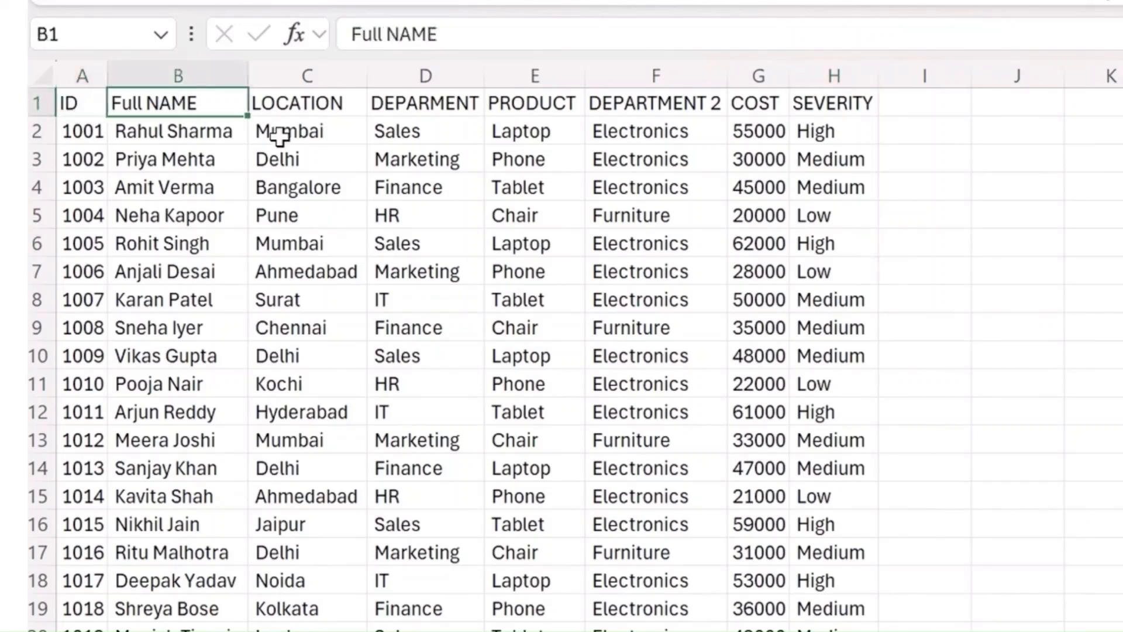
click(315, 101)
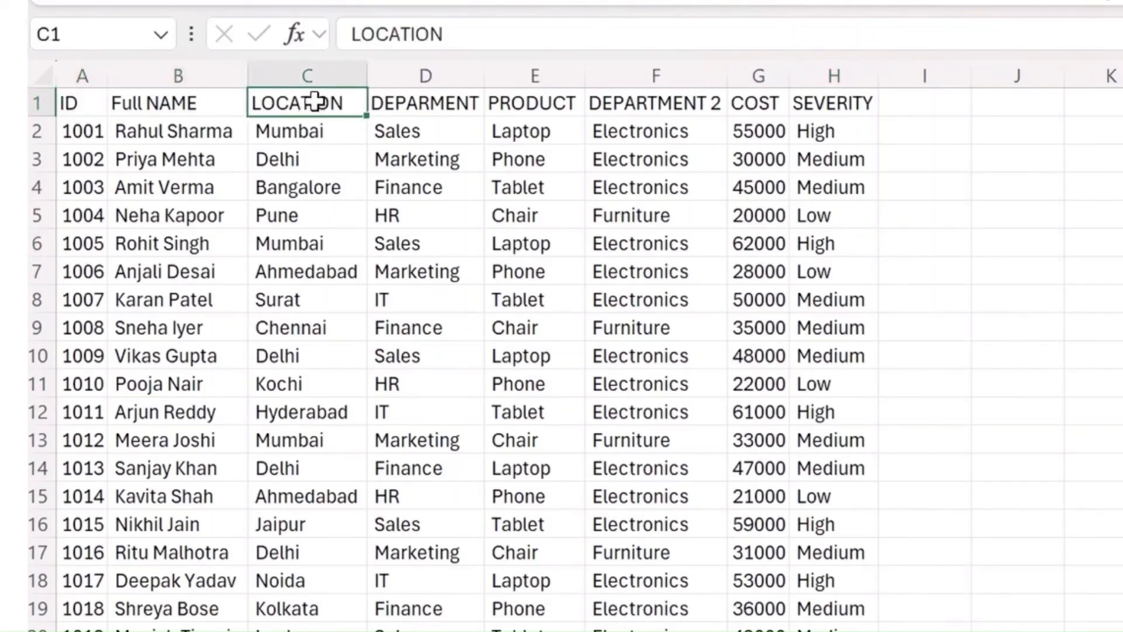
text(Regi)
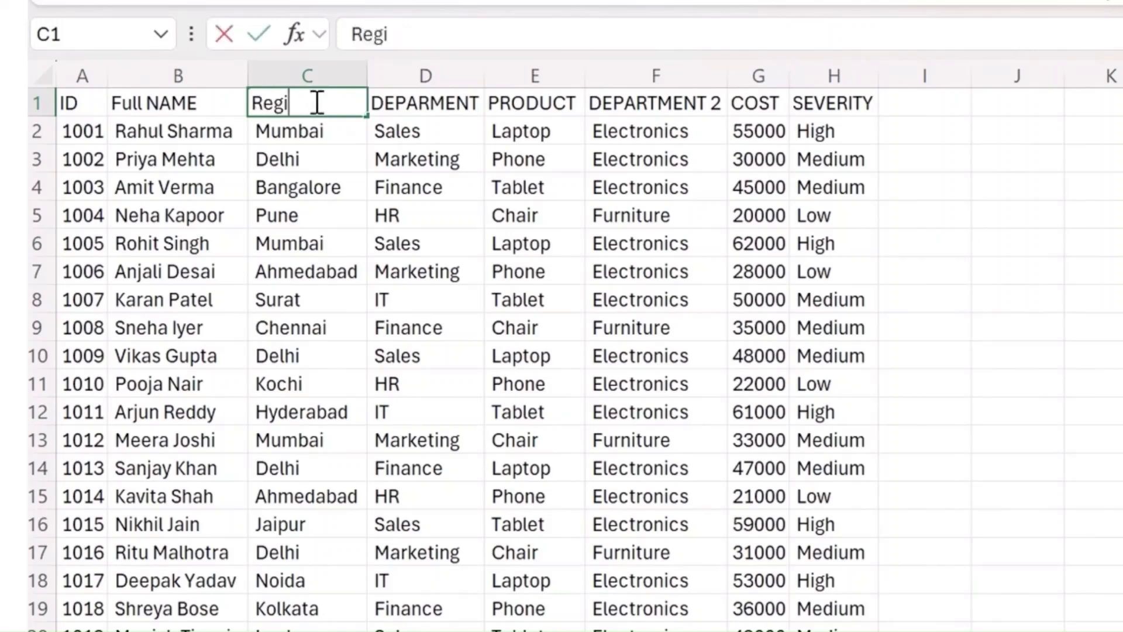
key(BackSpace)
key(BackSpace)
key(BackSpace)
text(EGIOION)
key(BackSpace)
key(BackSpace)
key(BackSpace)
key(BackSpace)
key(BackSpace)
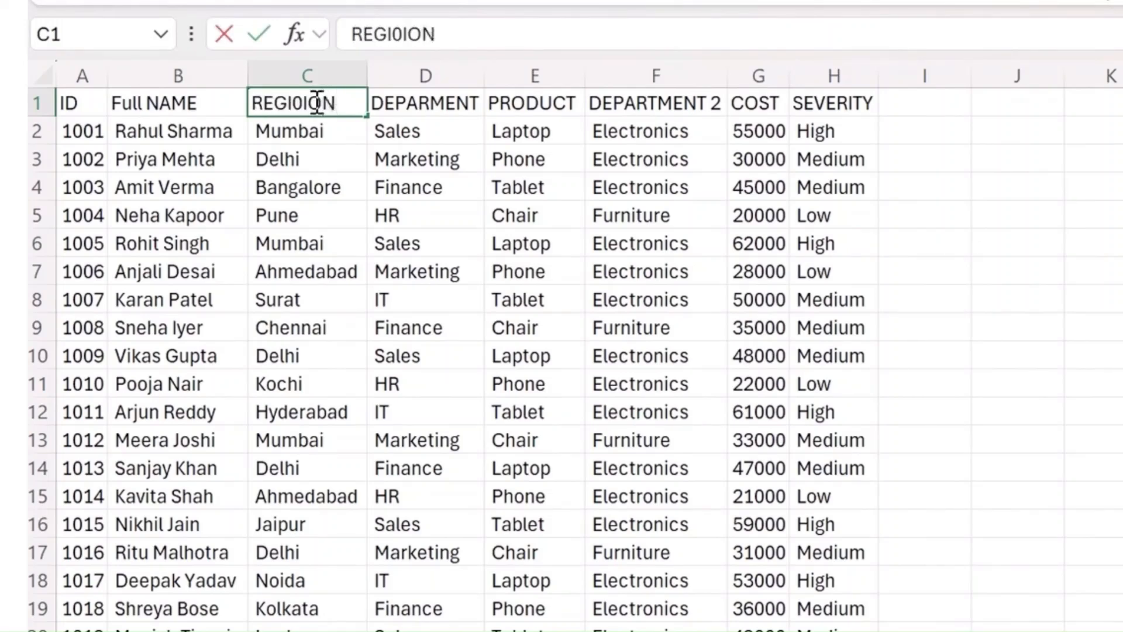
text(ION)
key(Tab)
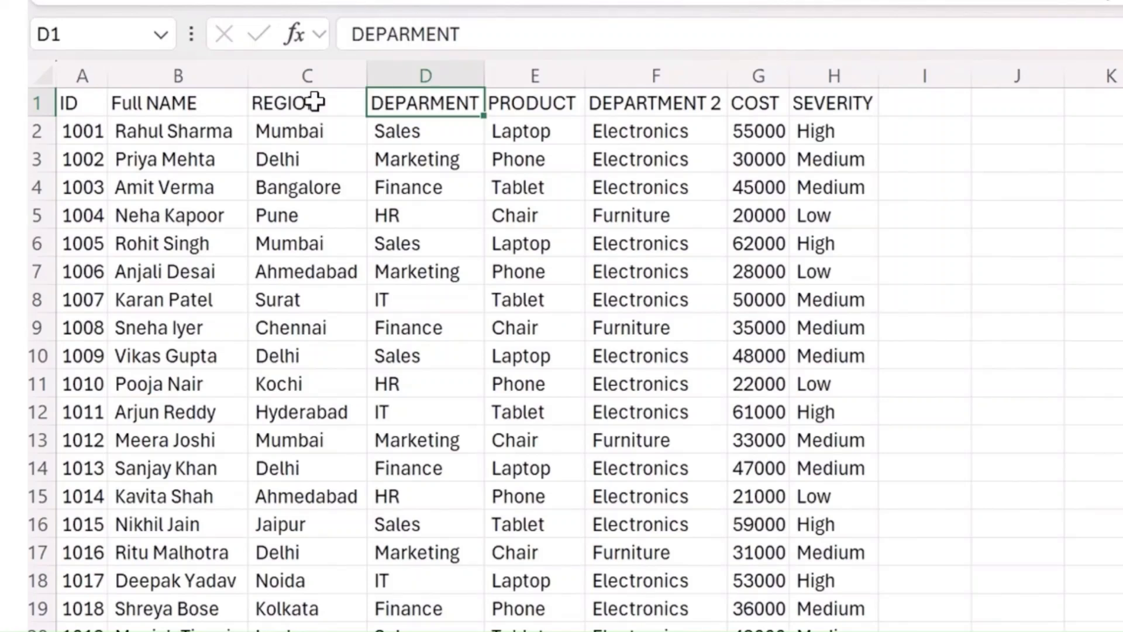
- Rename the header in F1 to CATEGORY and the header in G1 to SALES
key(Right)
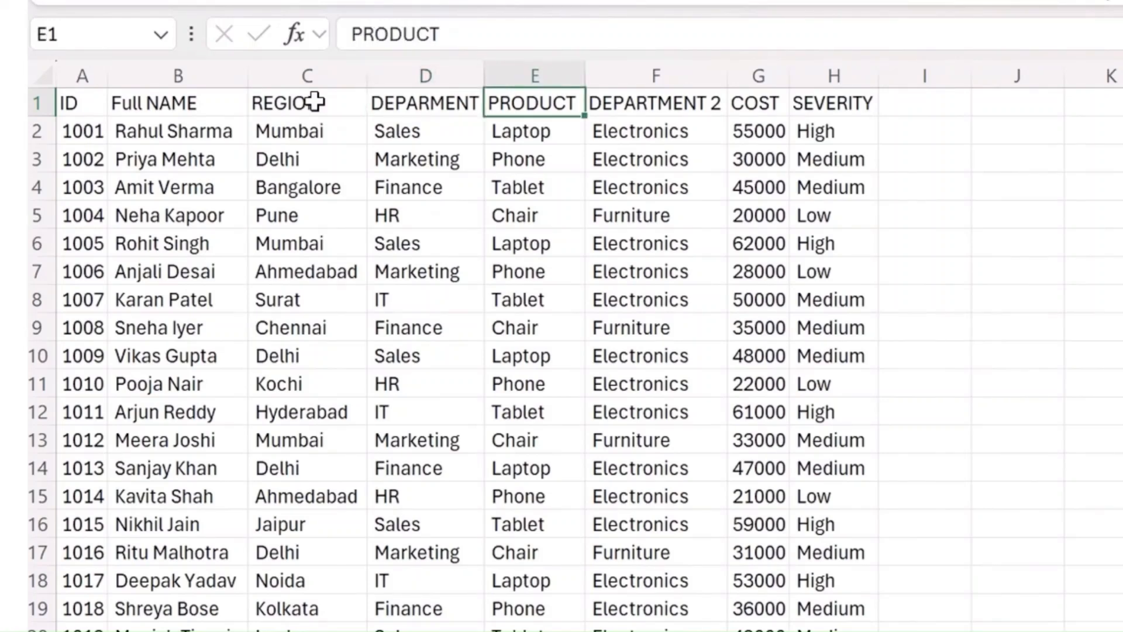
key(Right)
text(CATEGORY)
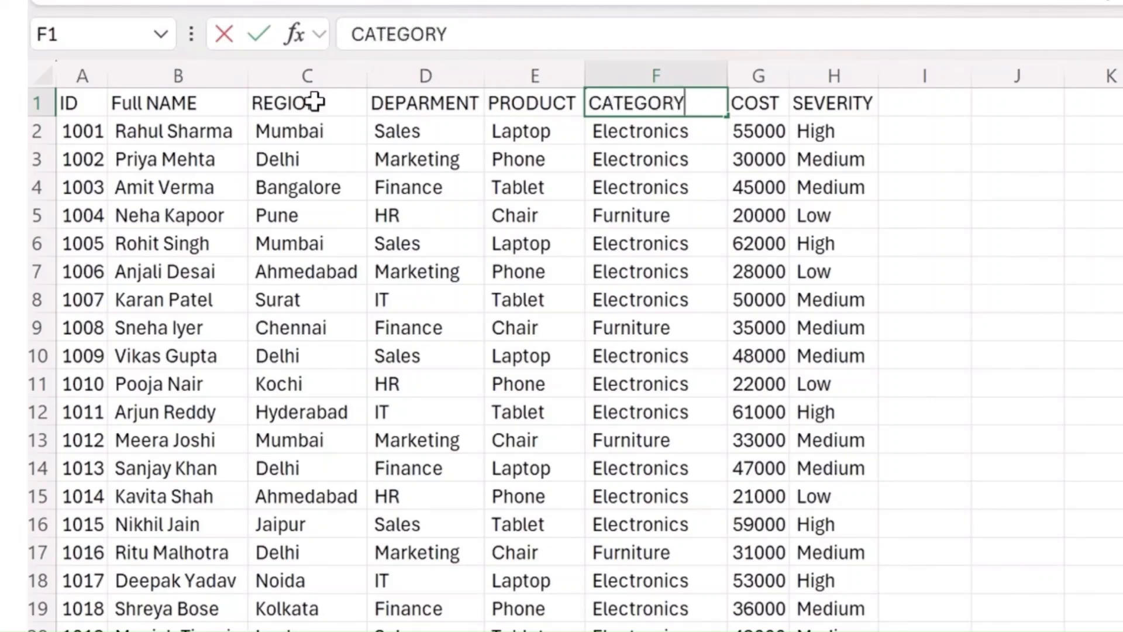
key(Tab)
text(SALES)
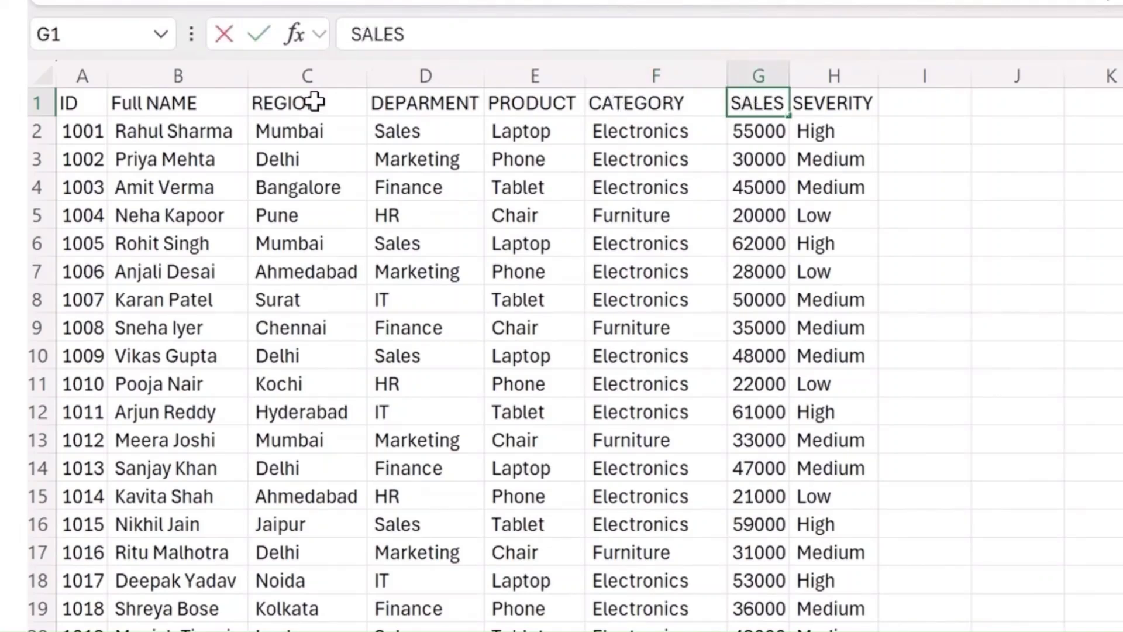
- Rename the SEVERITY header in cell H1 to PERFORMANCE
key(Tab)
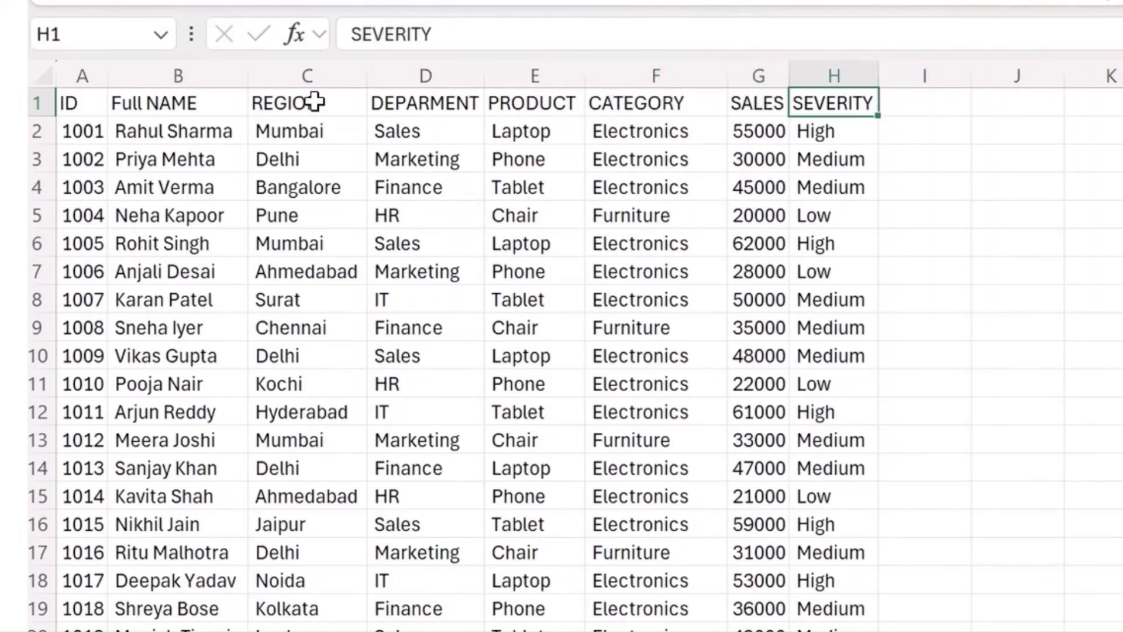
text(PERFORM)
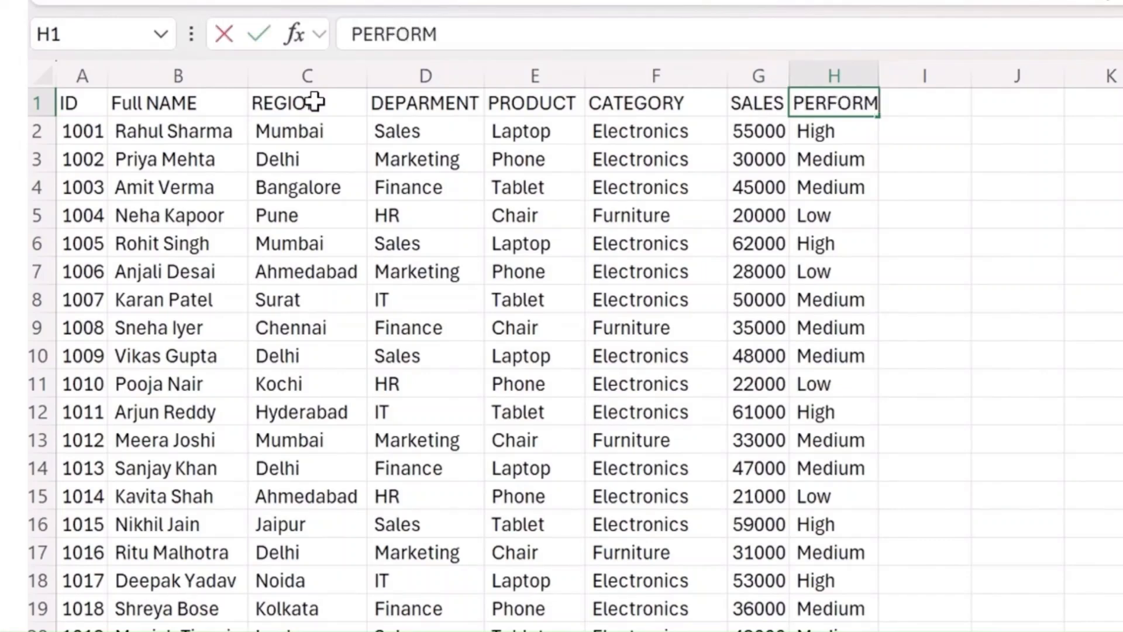
text(ANCE)
click(307, 130)
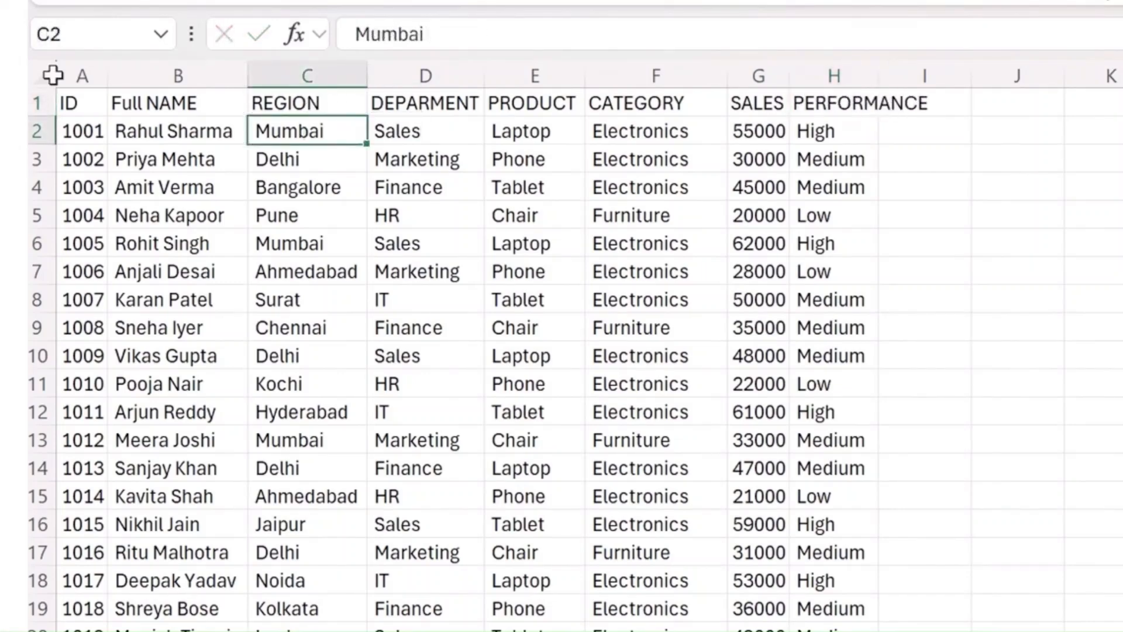
- Autofit the width of all columns in the sheet to their contents
click(53, 72)
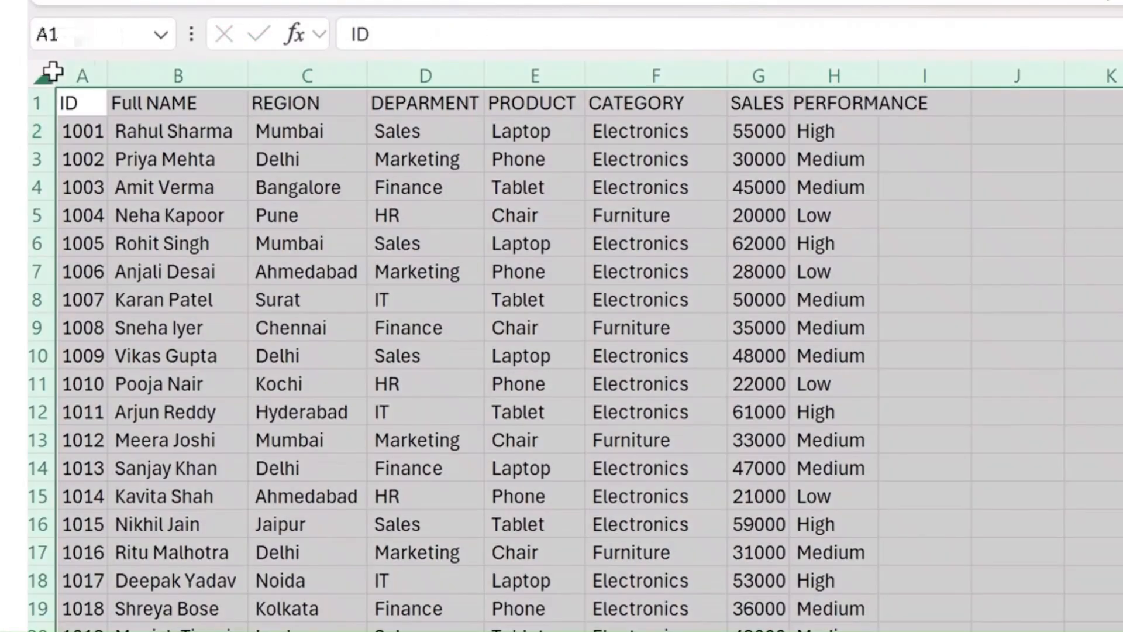
double_click(880, 68)
click(807, 156)
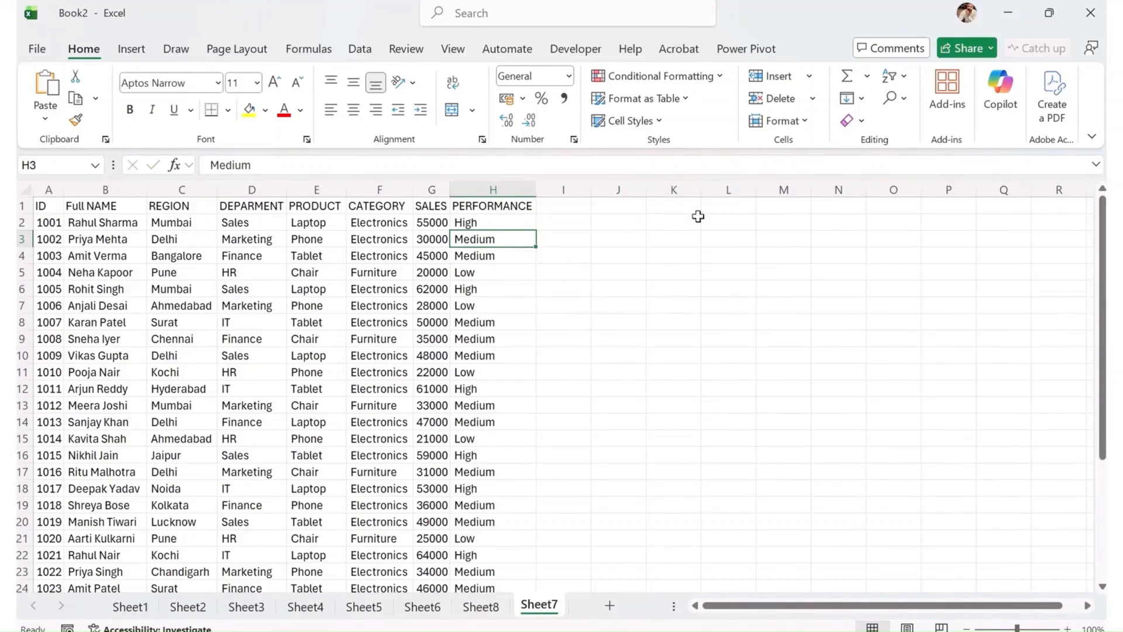
- Start an IF formula in K2 that tests whether the sales value in G2 is greater than 50000
click(698, 217)
text(=IF()
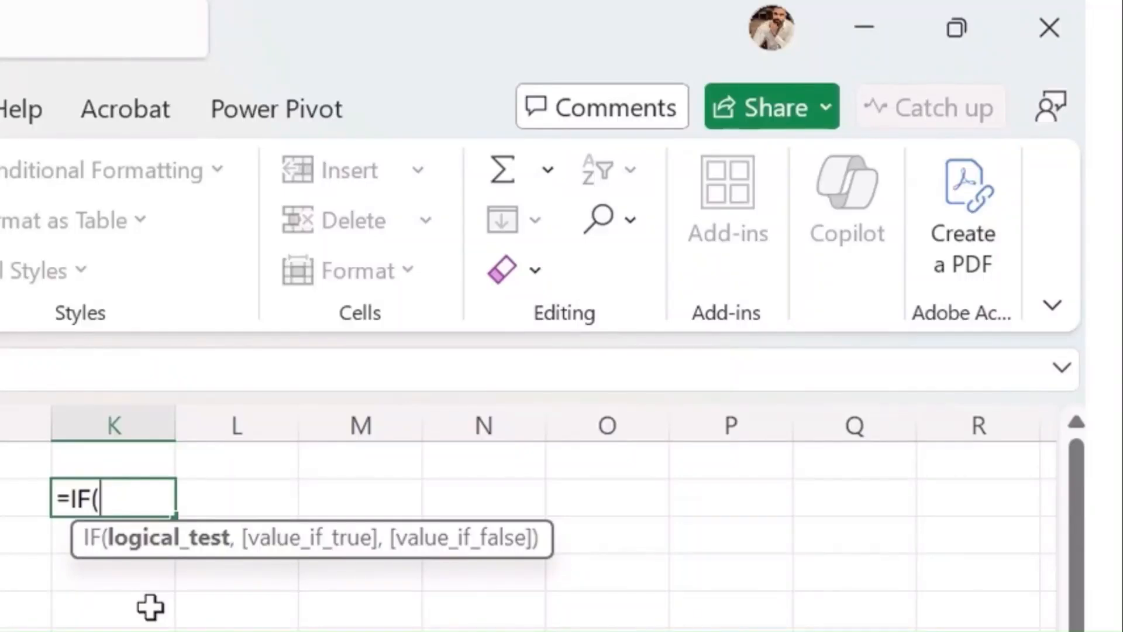
key(Left)
key(Left)
key(Left)
key(Left)
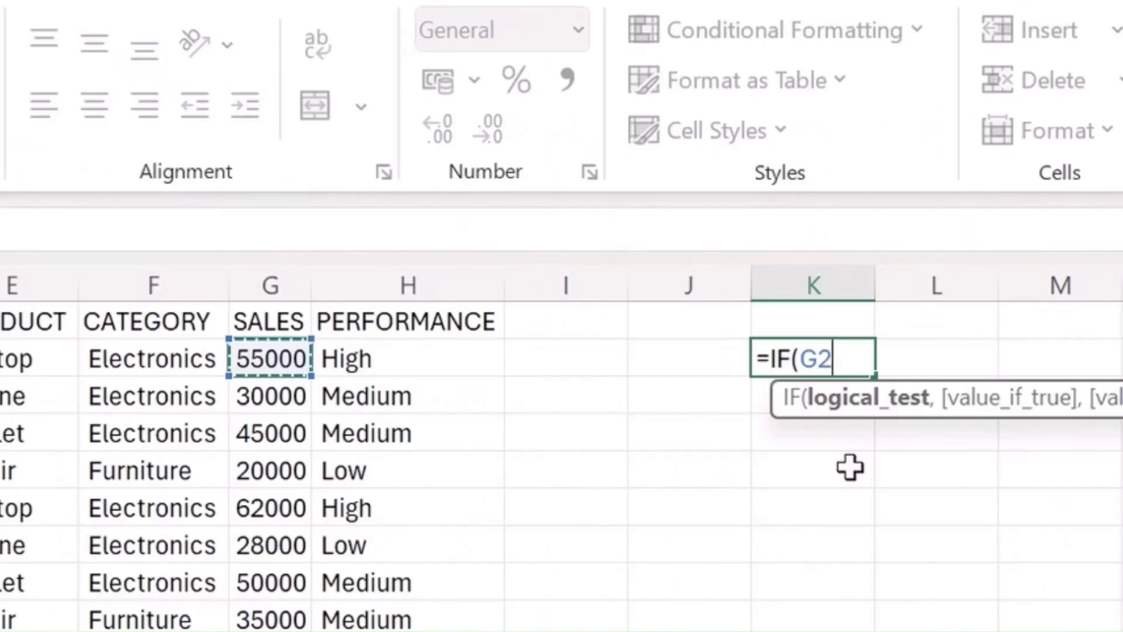
text(>)
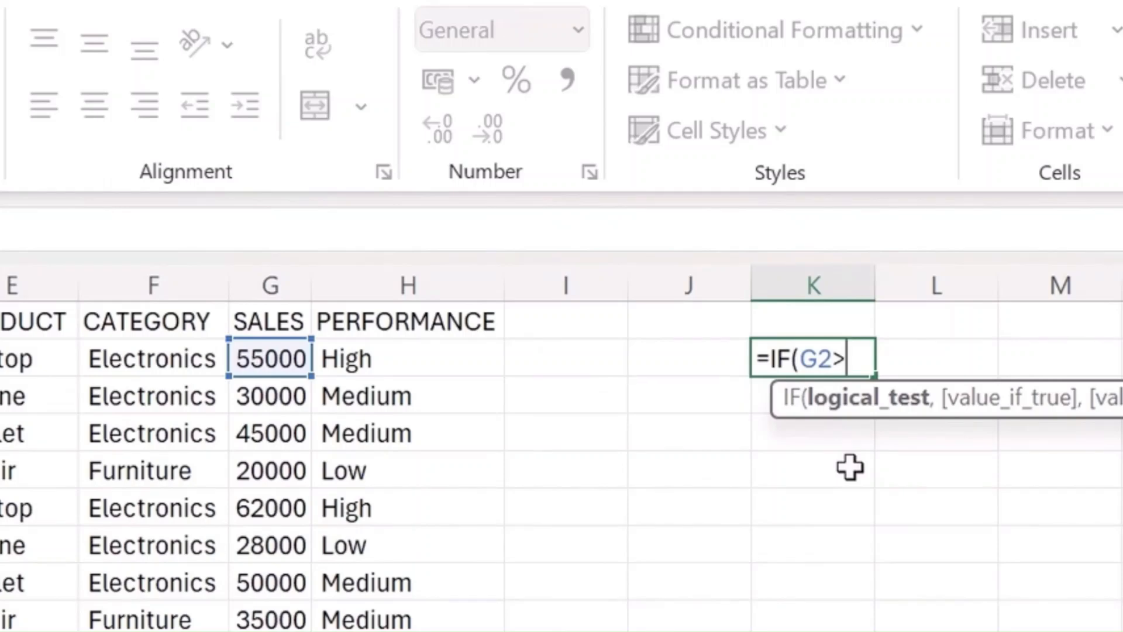
text(50000)
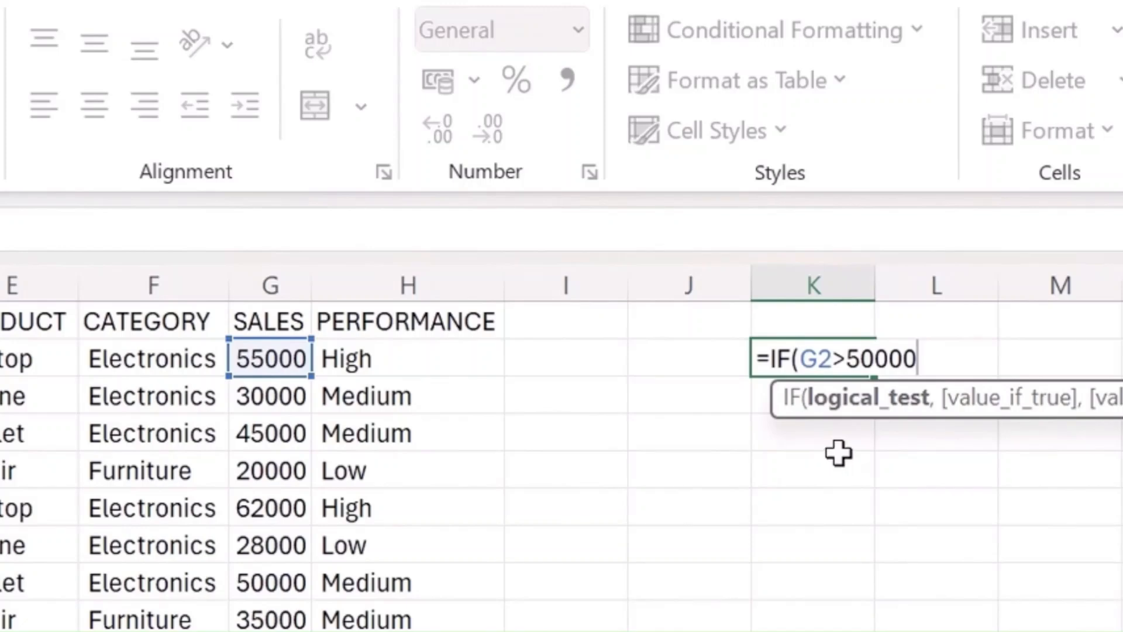
text(,)
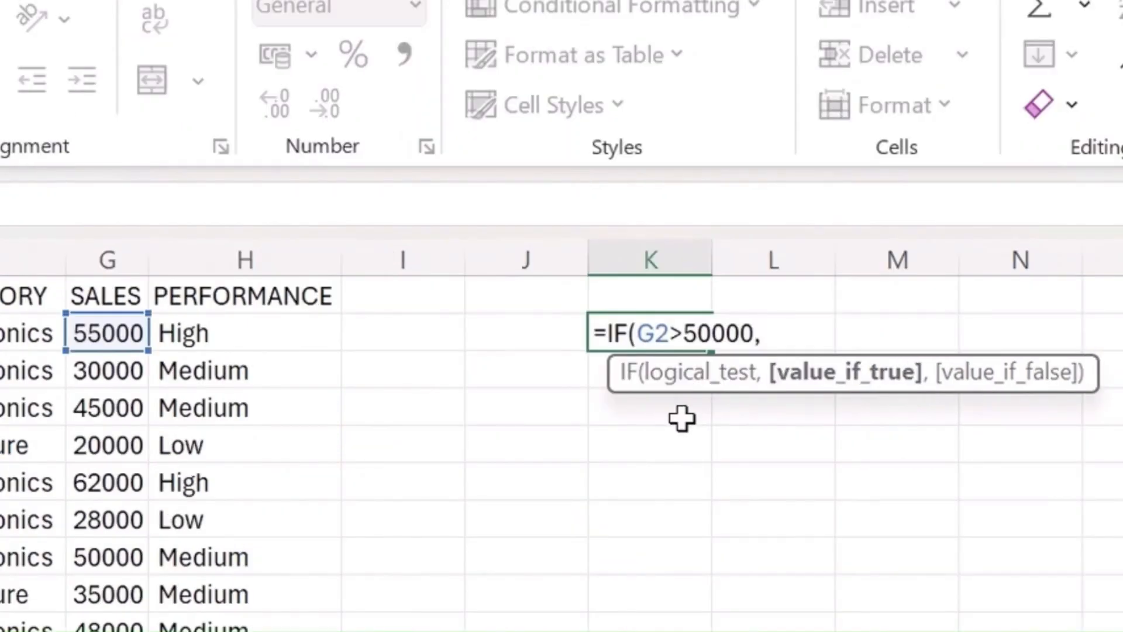
text(")
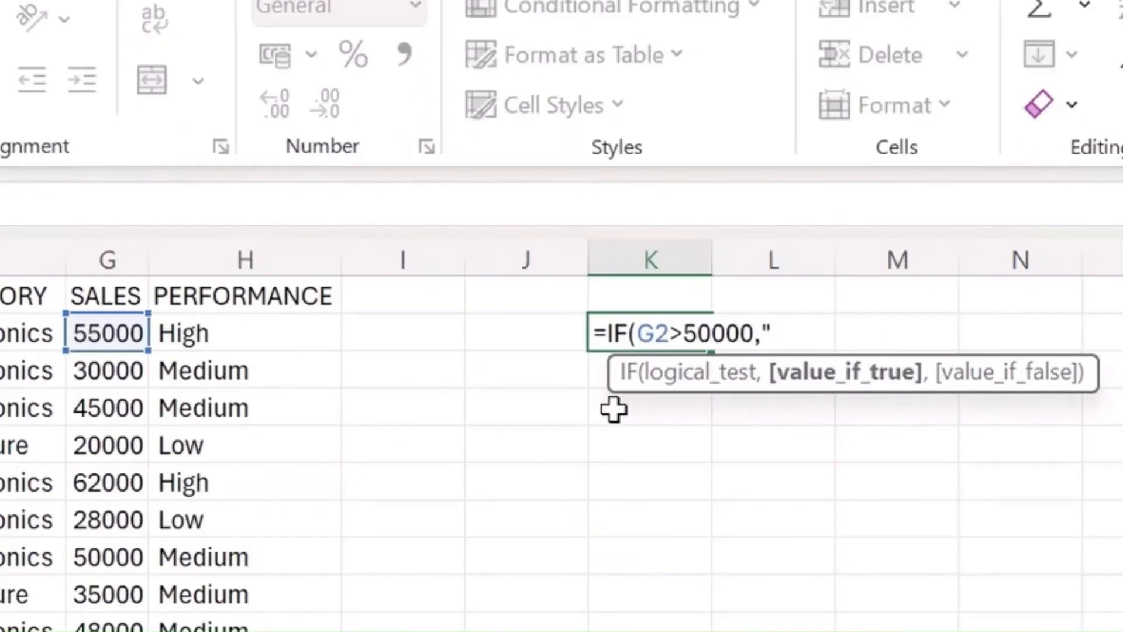
text(h)
- Complete the IF formula in K2 so it returns "High" when true and "Low" when false
key(BackSpace)
text(High)
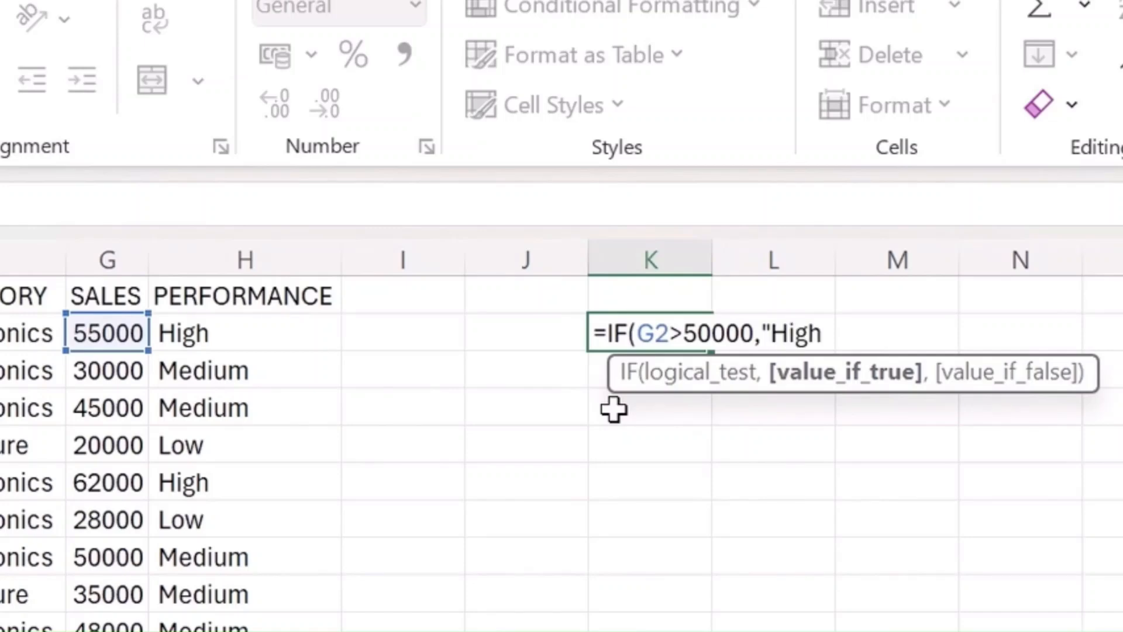
text(,)
key(BackSpace)
text(","Low")
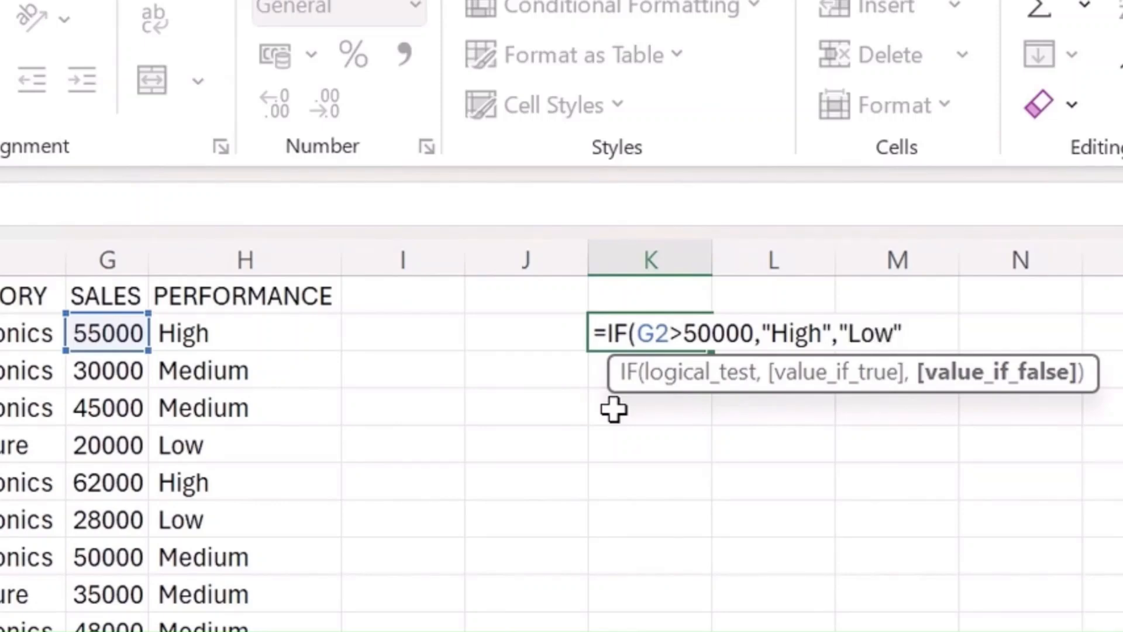
text())
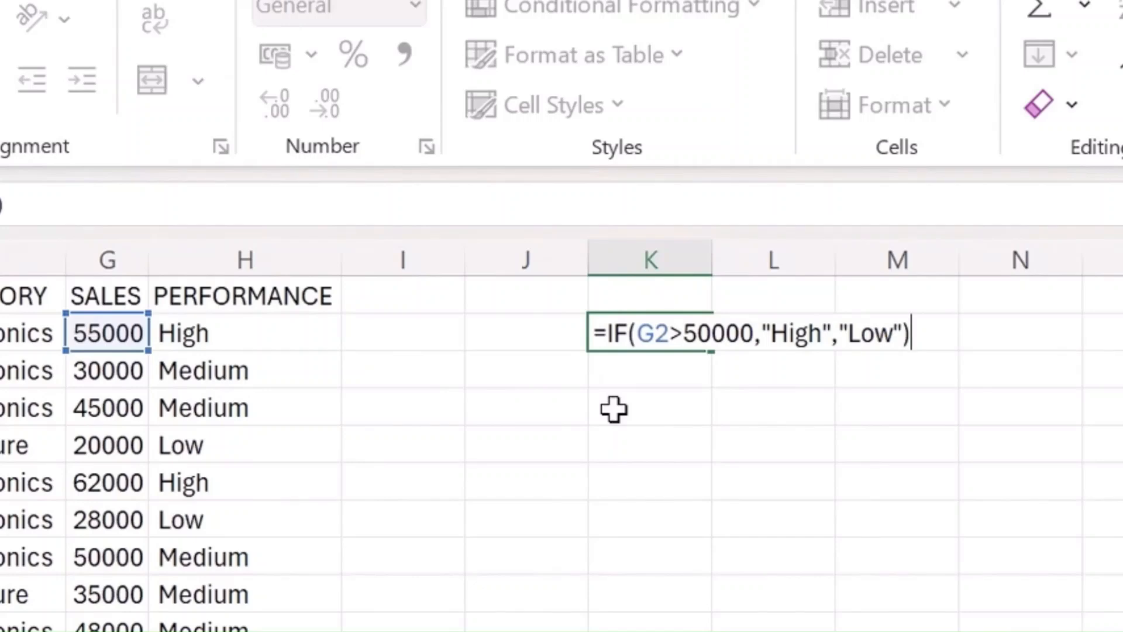
key(Return)
- Fill the IF formula from K2 down to the last data row, K31
key(Left)
key(Left)
key(Left)
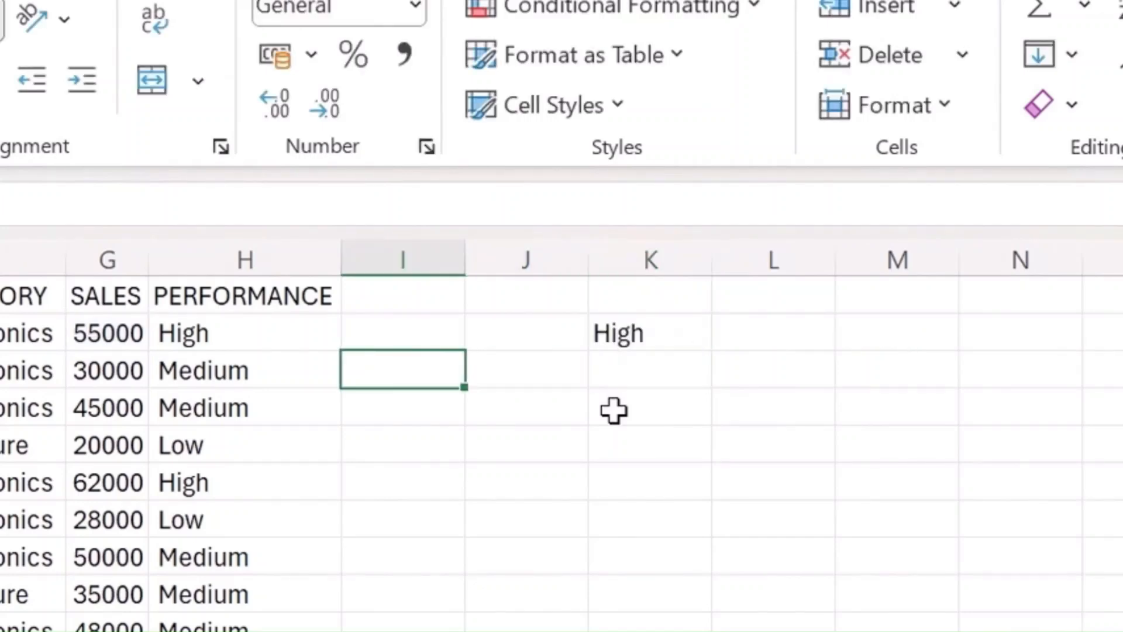
key(ctrl+Down)
key(Right)
key(Right)
key(Right)
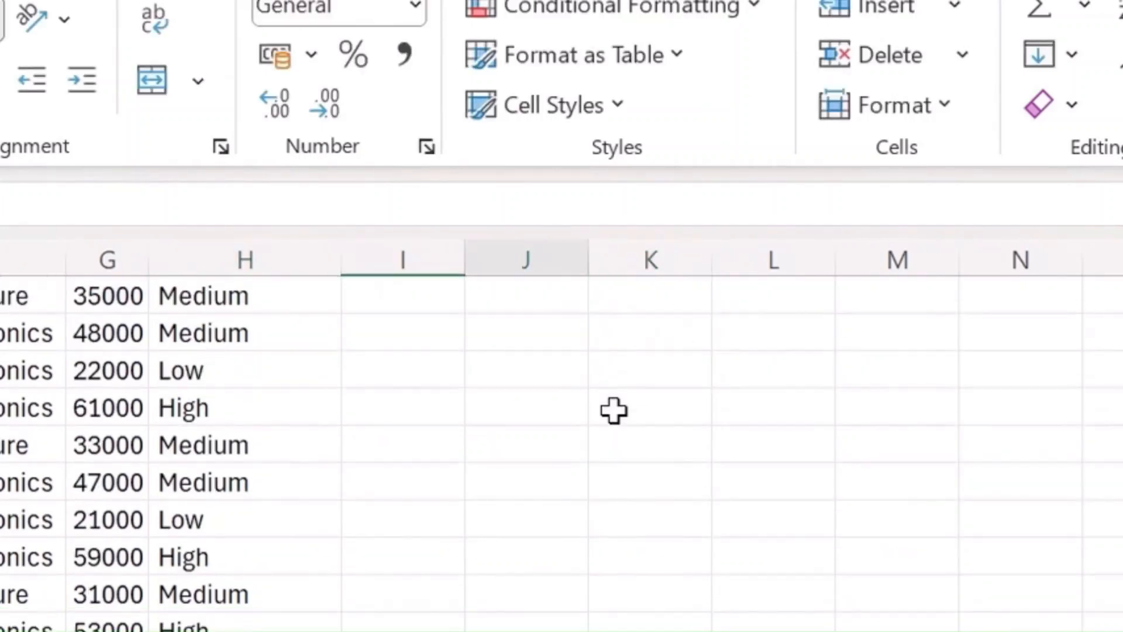
key(ctrl+shift+Up)
key(ctrl+d)
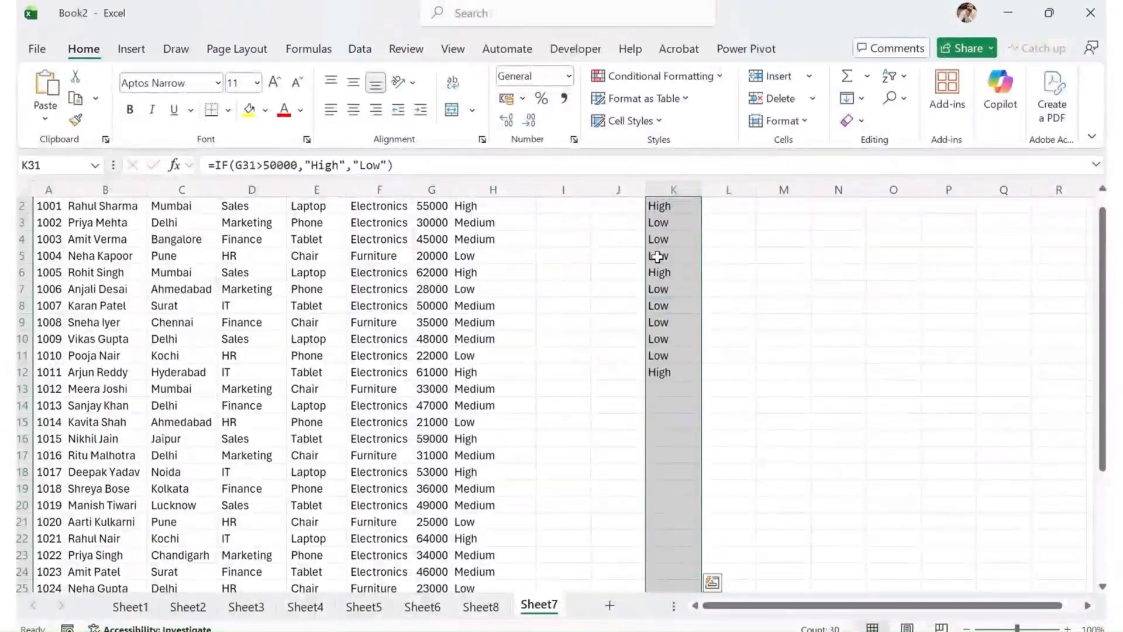
- Examine the IF results in column K against the sales values in column G
key(Up)
key(Up)
key(Up)
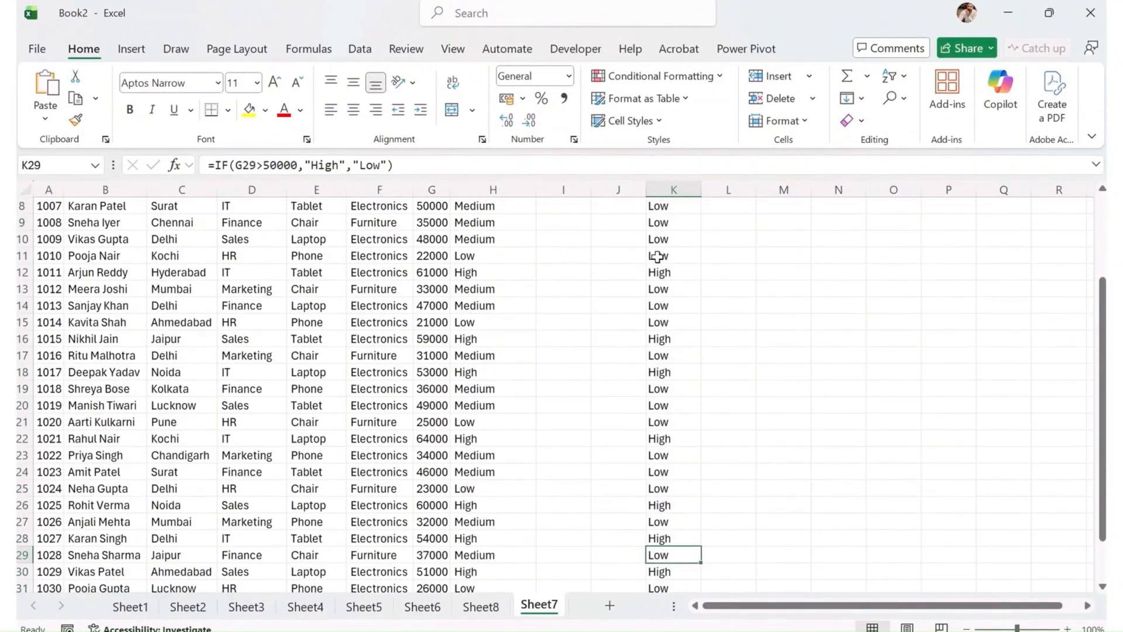
key(Up)
key(Up)
key(Up)
key(Up)
key(Up)
key(Up)
key(Up)
key(Up)
key(Up)
key(Up)
key(Up)
key(Up)
key(Up)
key(Up)
key(Up)
key(Up)
key(Up)
key(Up)
key(Up)
key(Up)
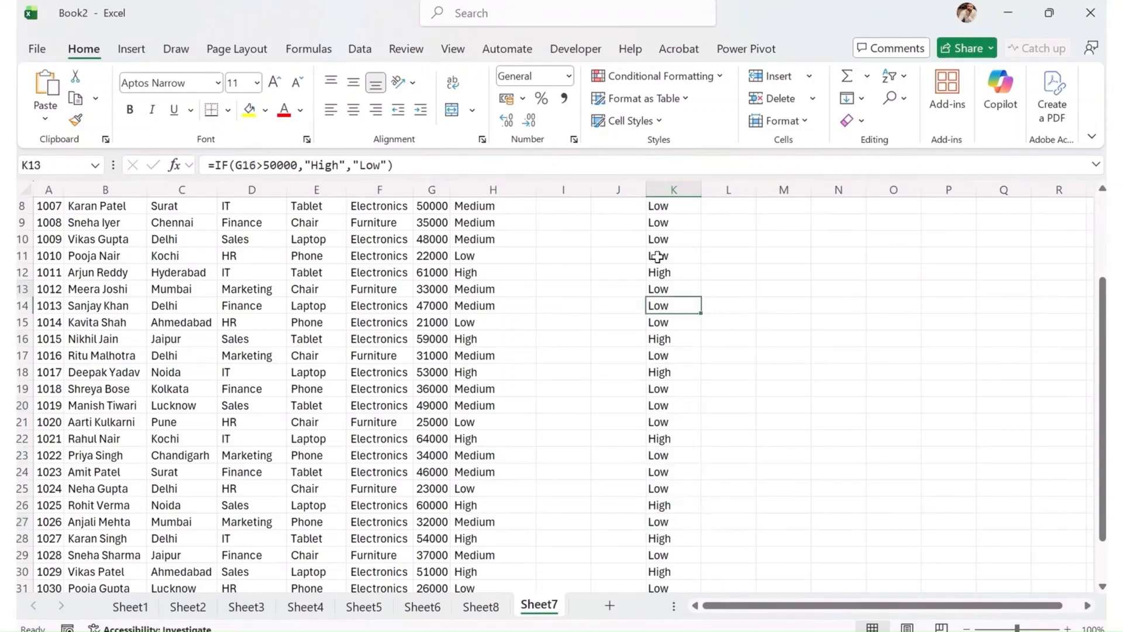
key(Down)
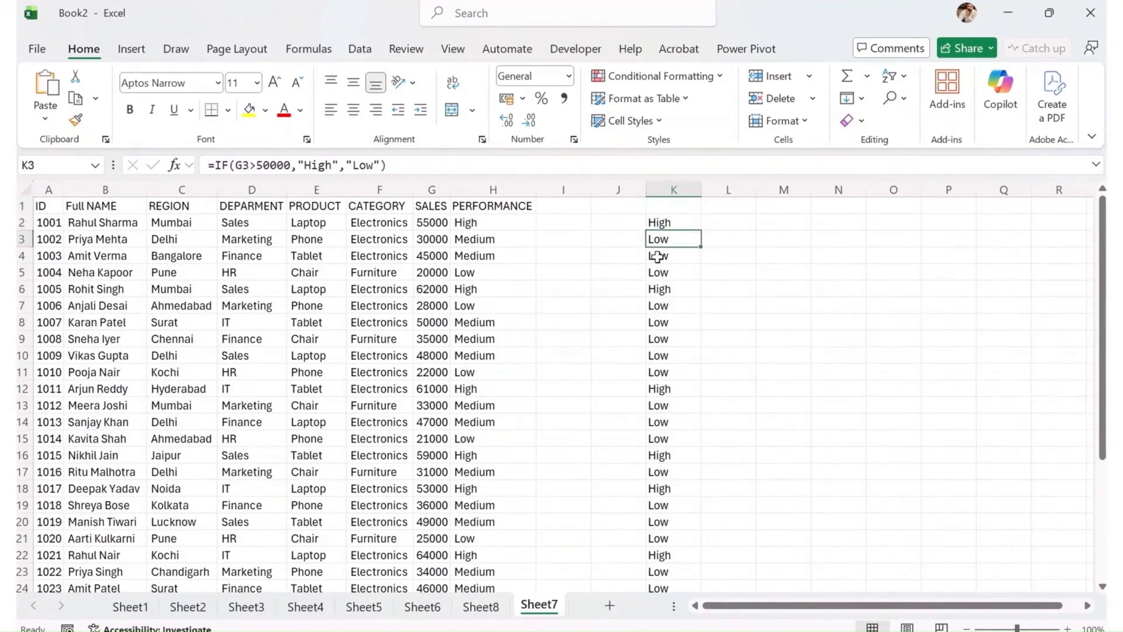
key(Down)
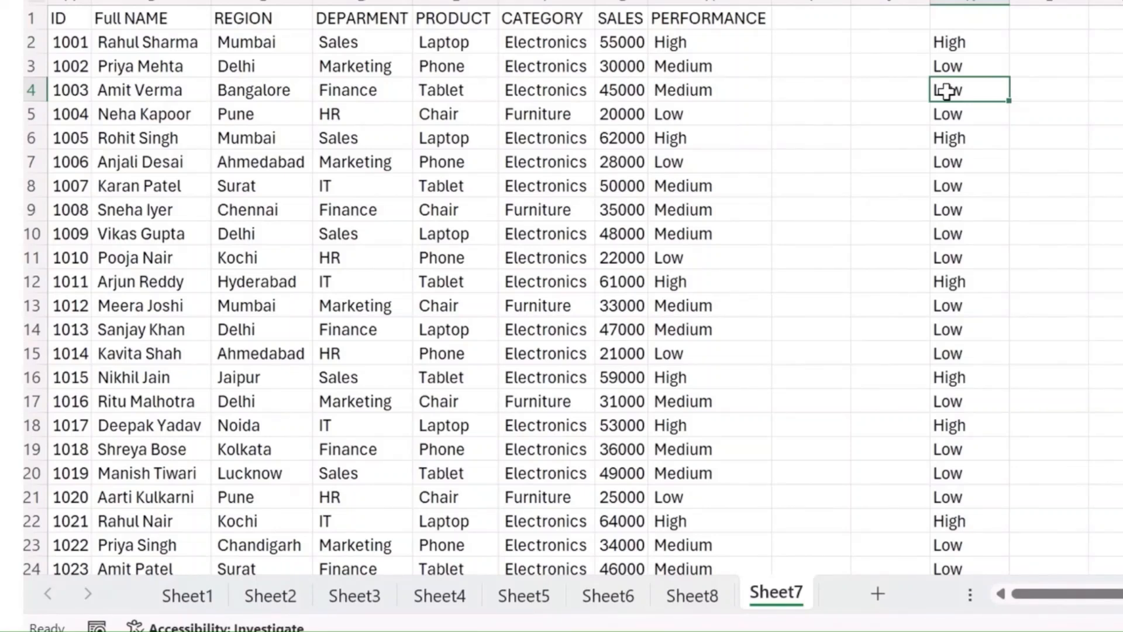
- Copy the IF formula text from K2 into L2, keeping its reference to G2
click(974, 45)
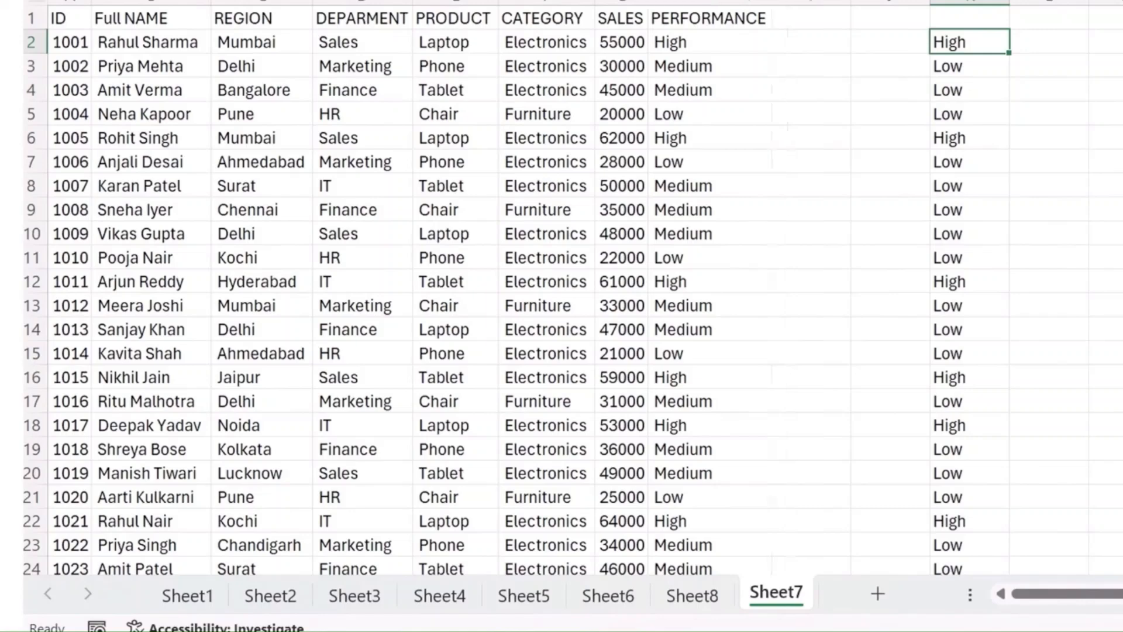
key(F2)
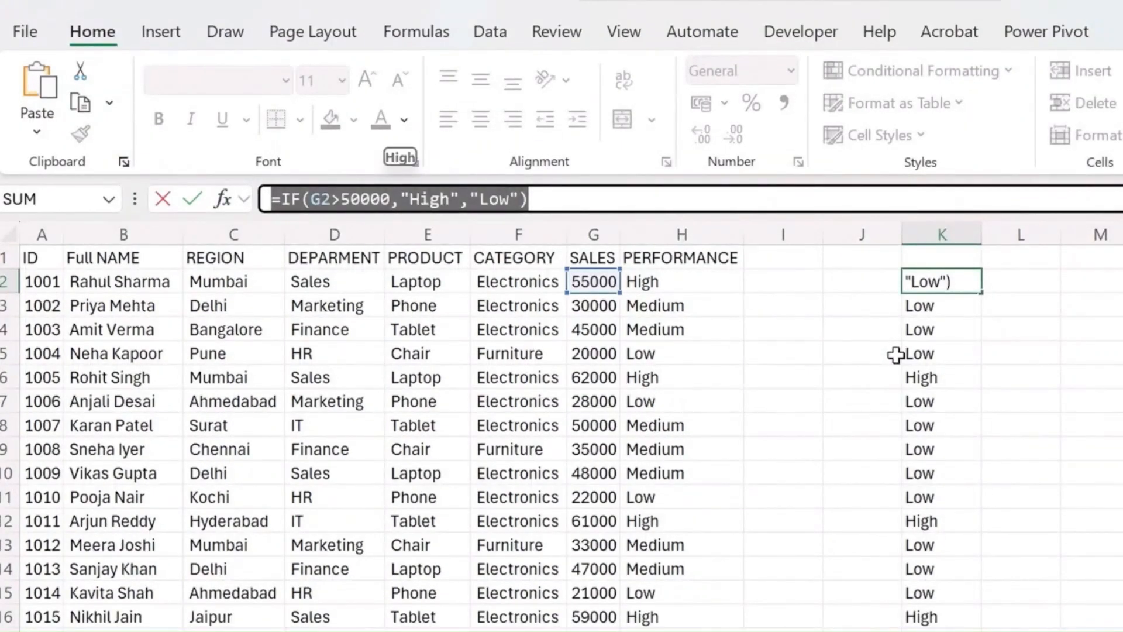
key(Escape)
click(1041, 279)
click(469, 198)
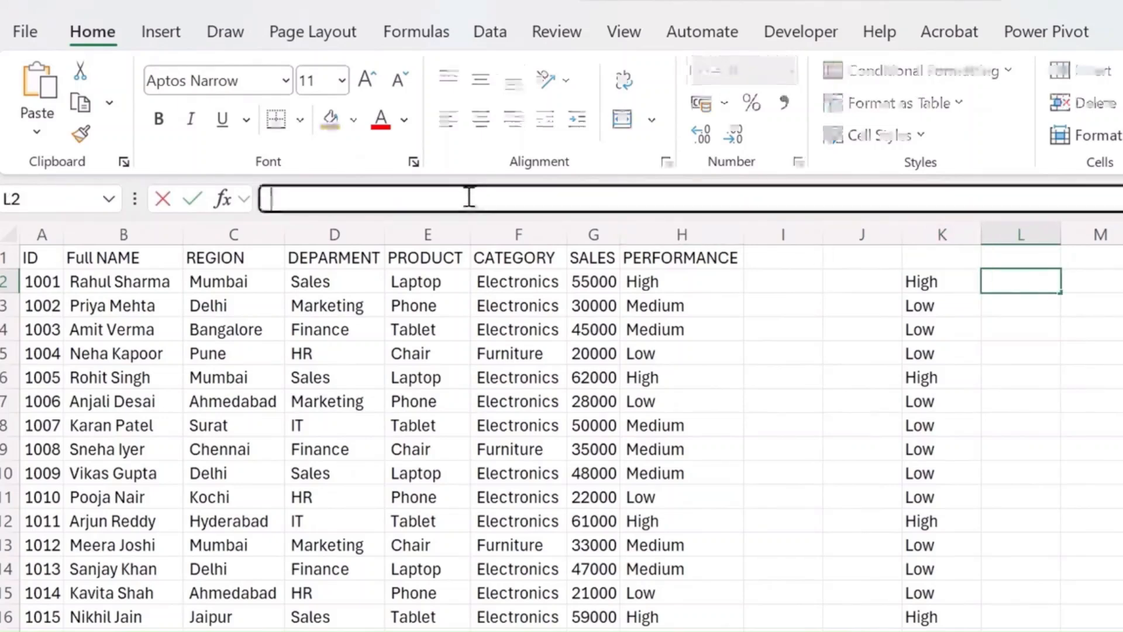
text(=IF(G2>50000,"High","Low"))
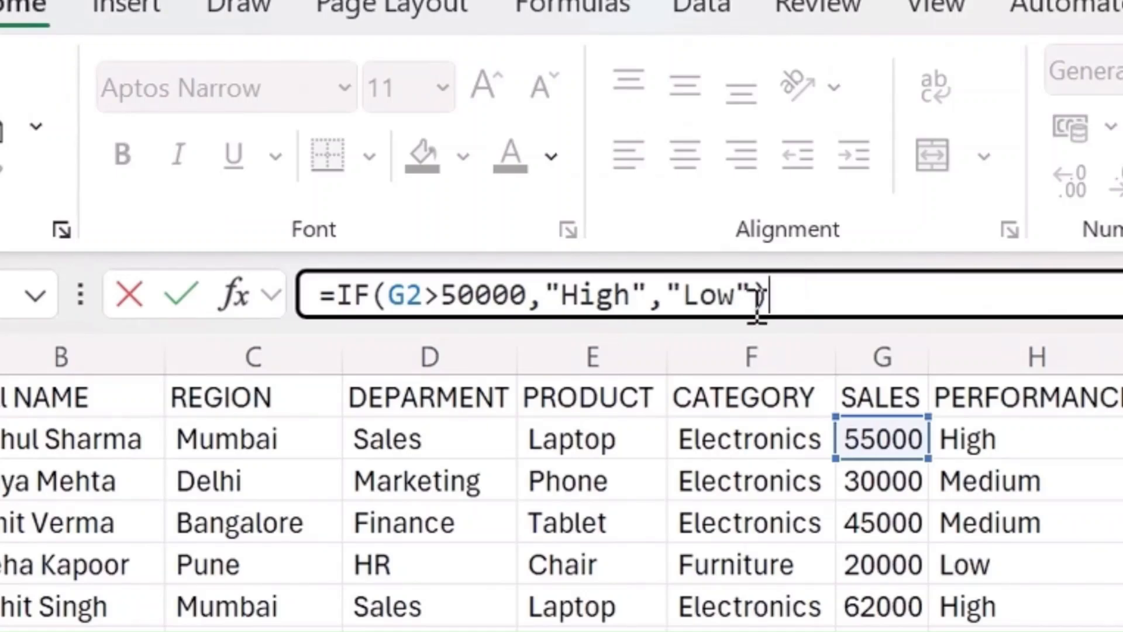
- Insert a second copy of the IF formula after "High" in L2's formula, without its leading equals sign
click(648, 299)
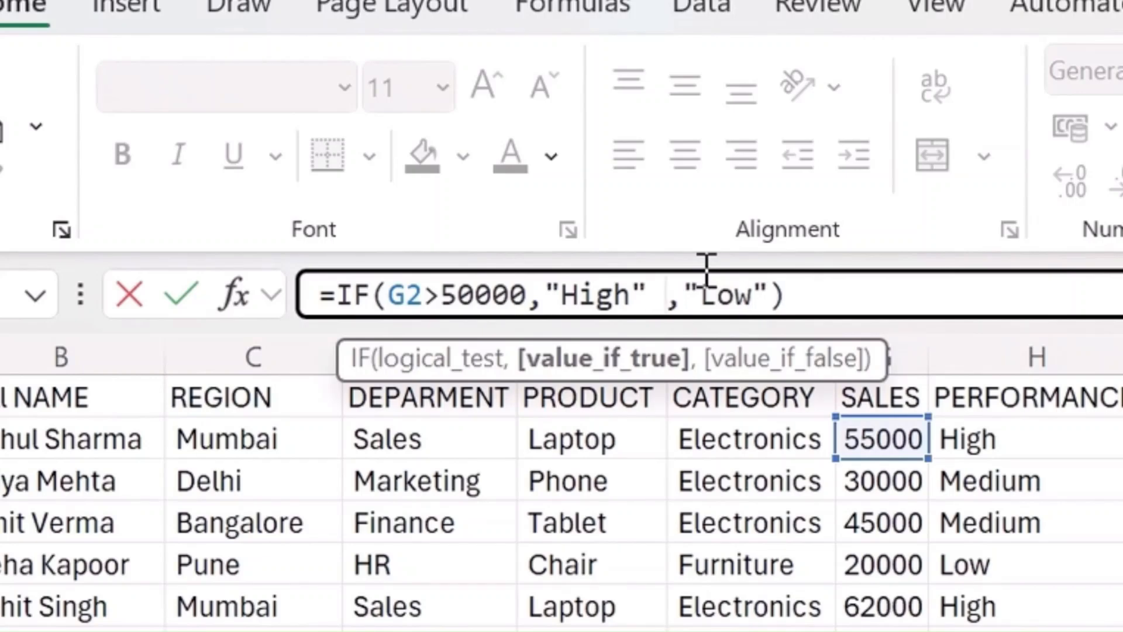
text(=IF(G2>50000,"High","Low"))
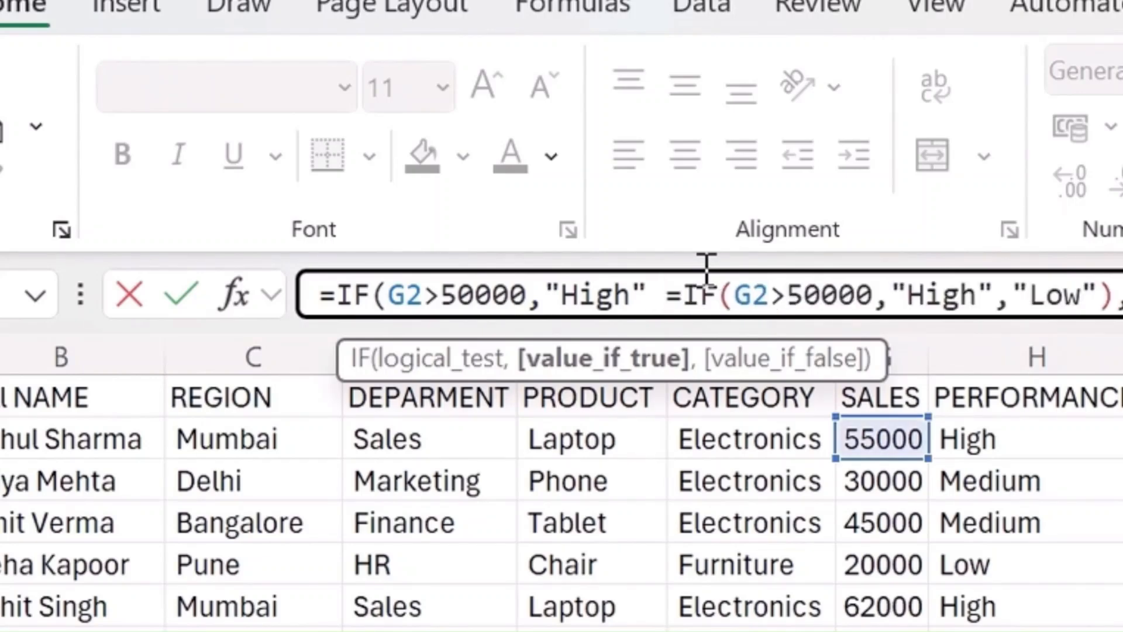
click(685, 295)
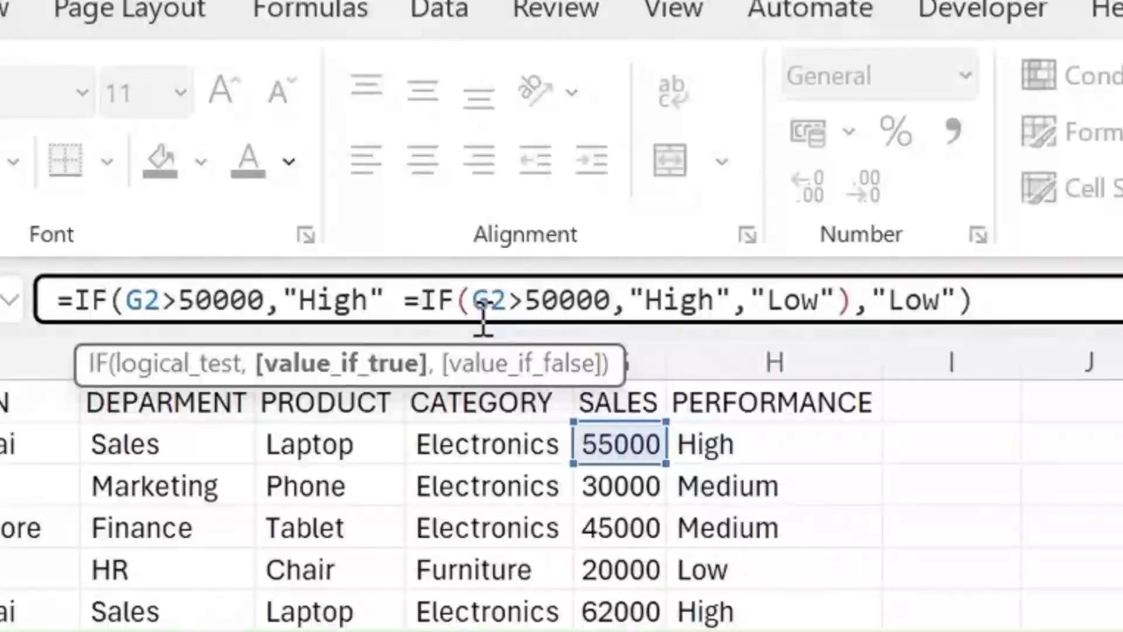
key(BackSpace)
key(BackSpace)
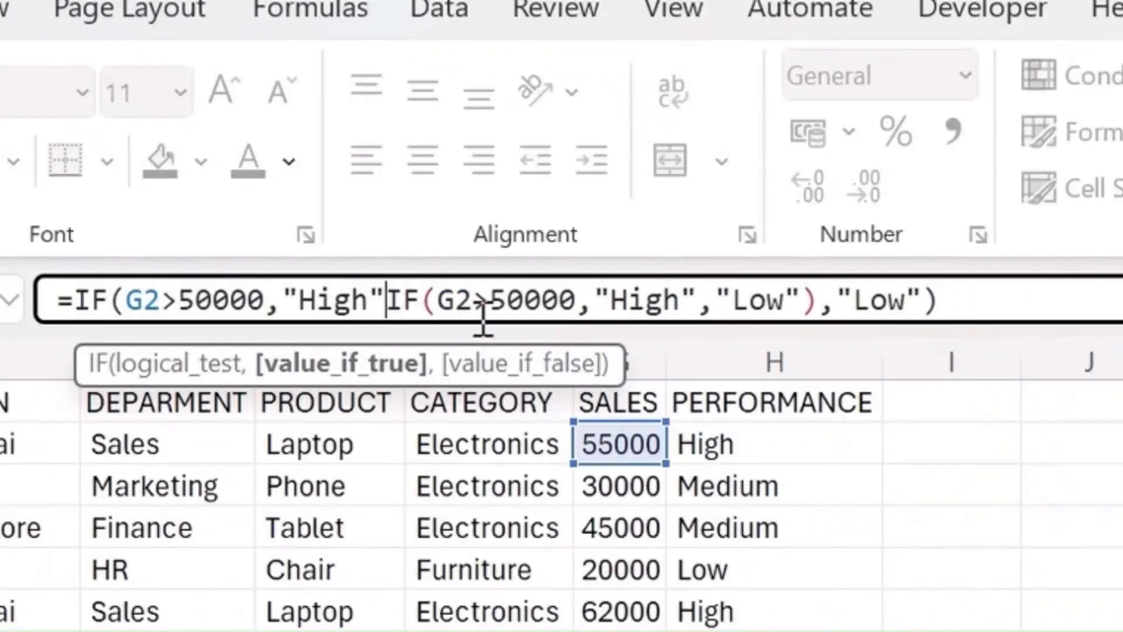
- Change the nested IF's value-if-true in L2's formula to "Medium"
double_click(627, 300)
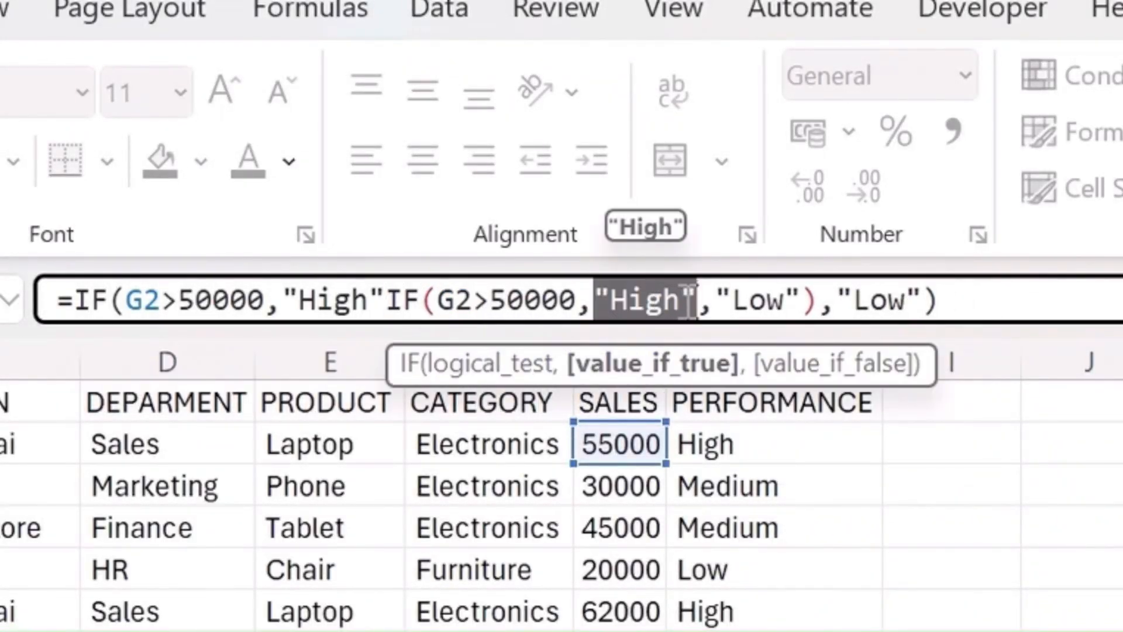
click(683, 300)
key(BackSpace)
key(BackSpace)
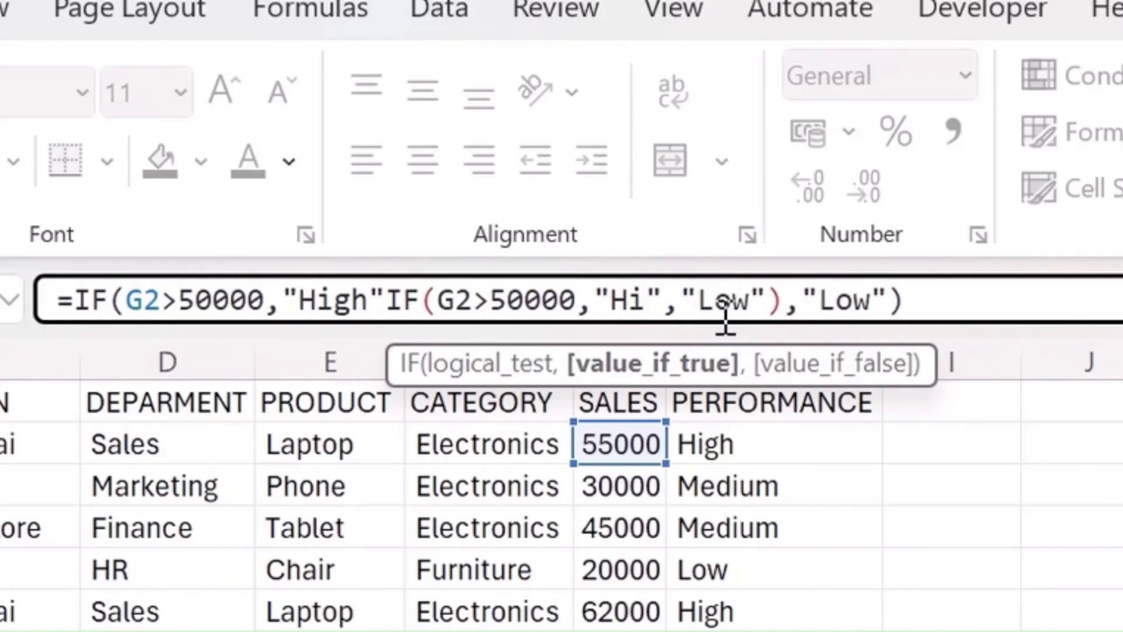
key(BackSpace)
key(BackSpace)
text(Medi)
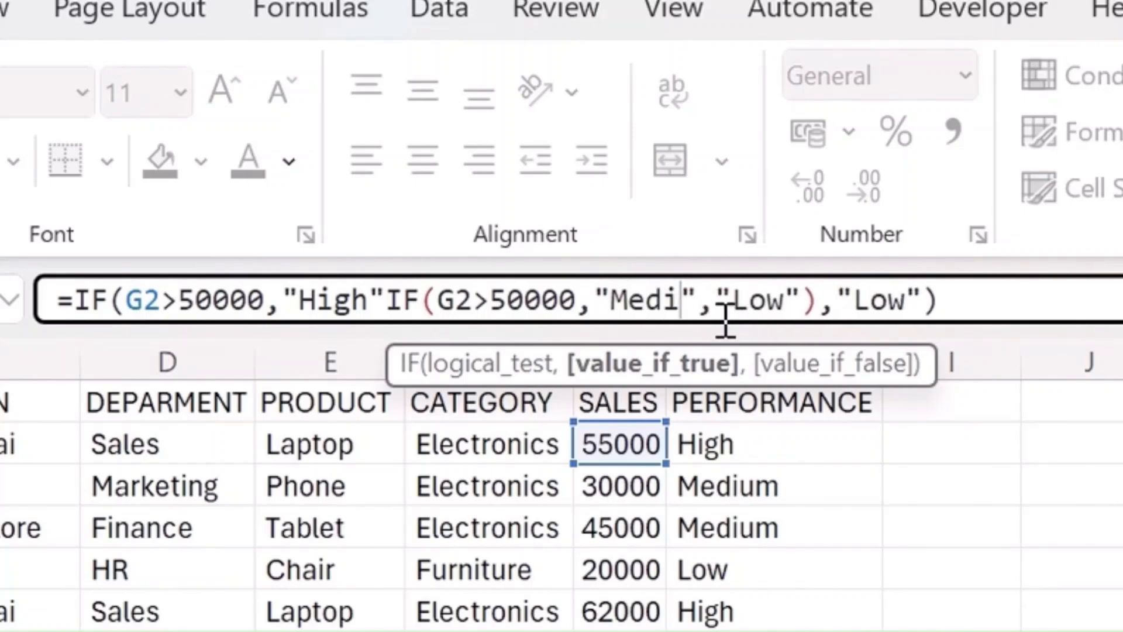
text(um)
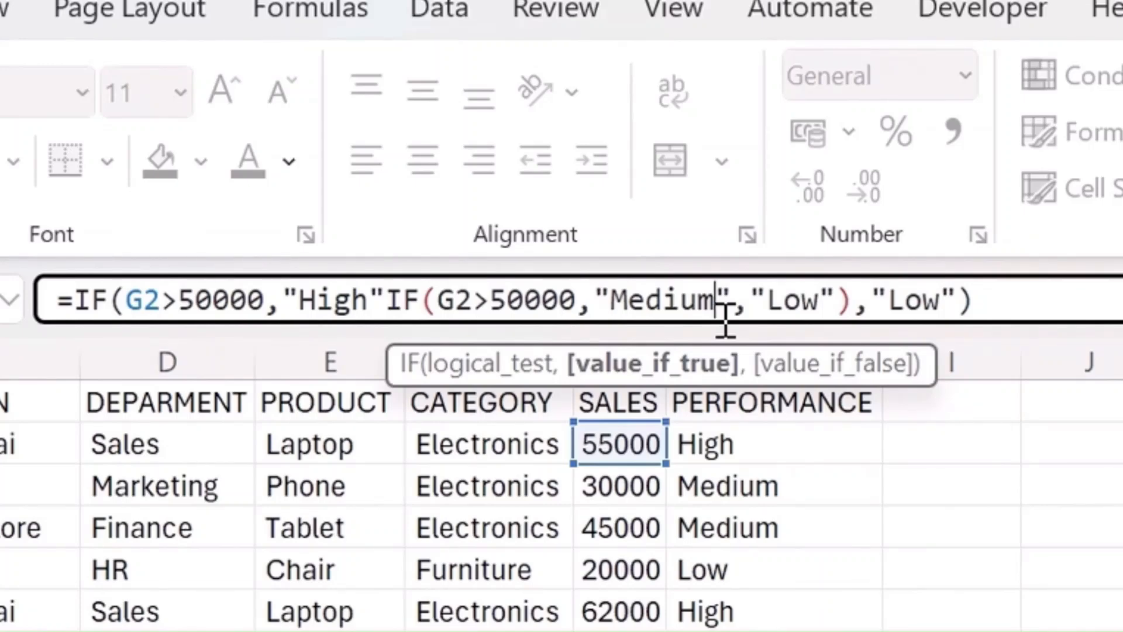
- Set the nested IF's threshold in L2 to 30000 and remove the duplicate "Low" argument from the formula's end
click(514, 301)
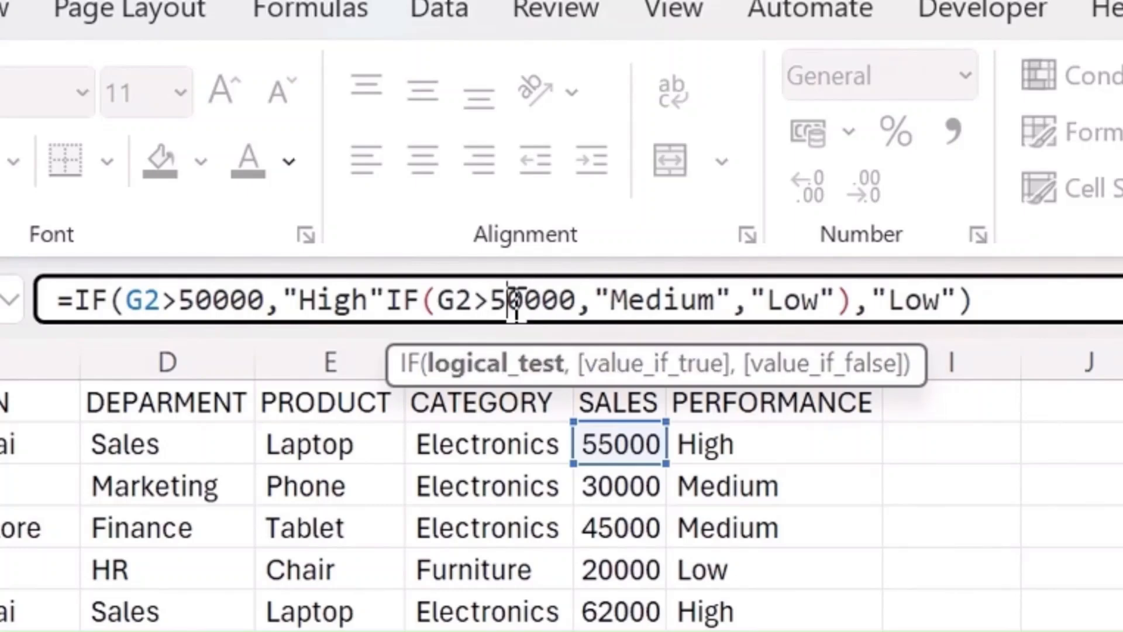
key(BackSpace)
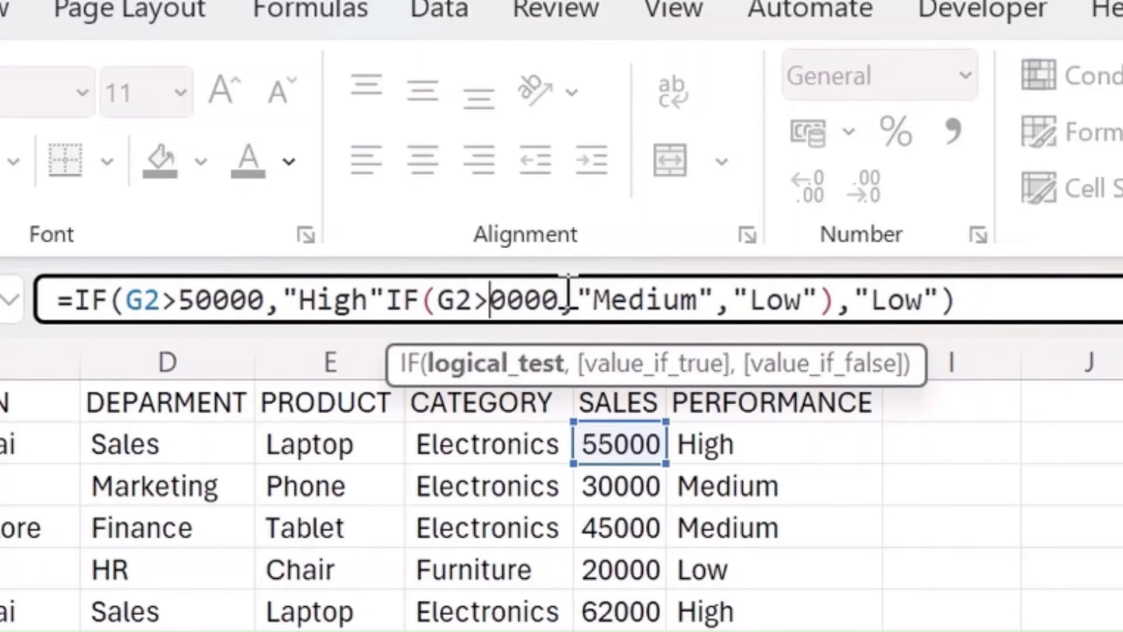
text(3)
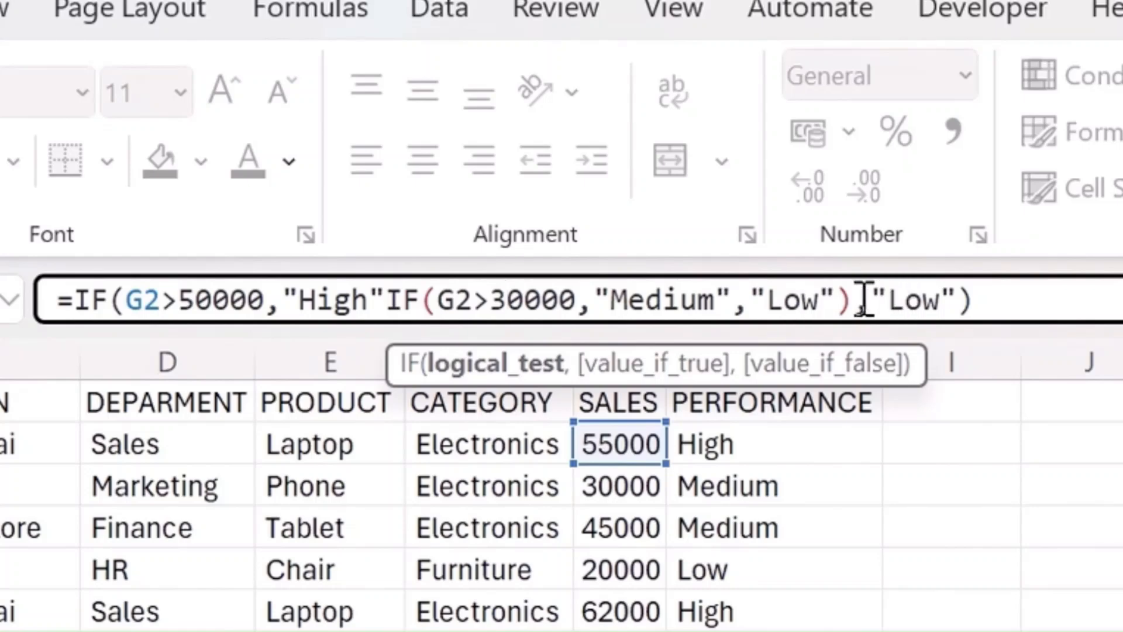
drag(770, 293, 734, 304)
key(BackSpace)
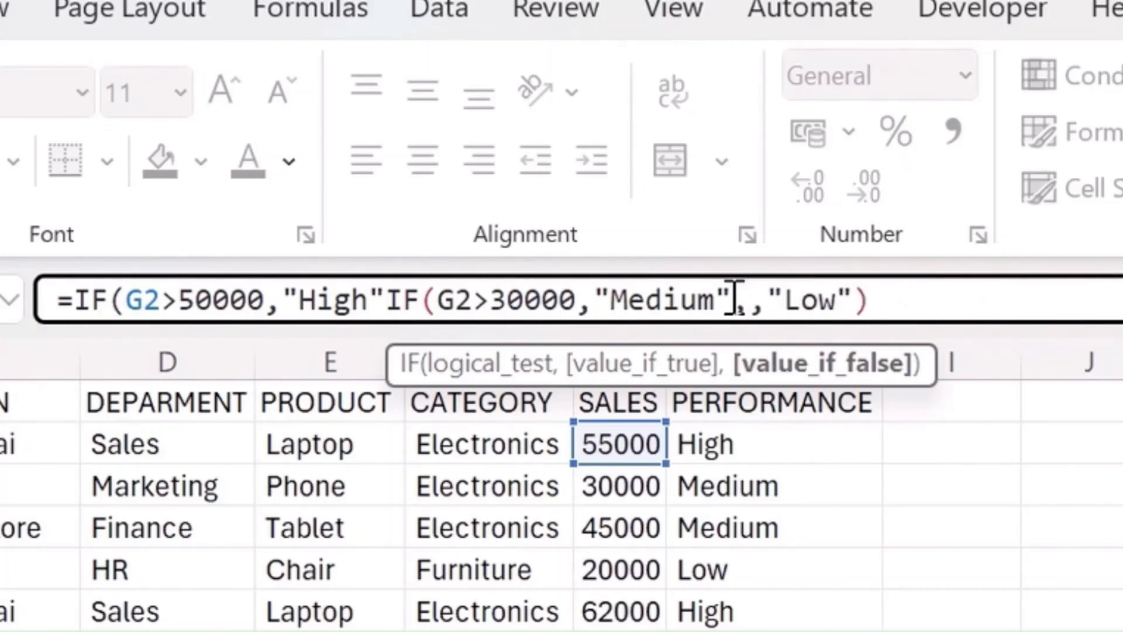
key(BackSpace)
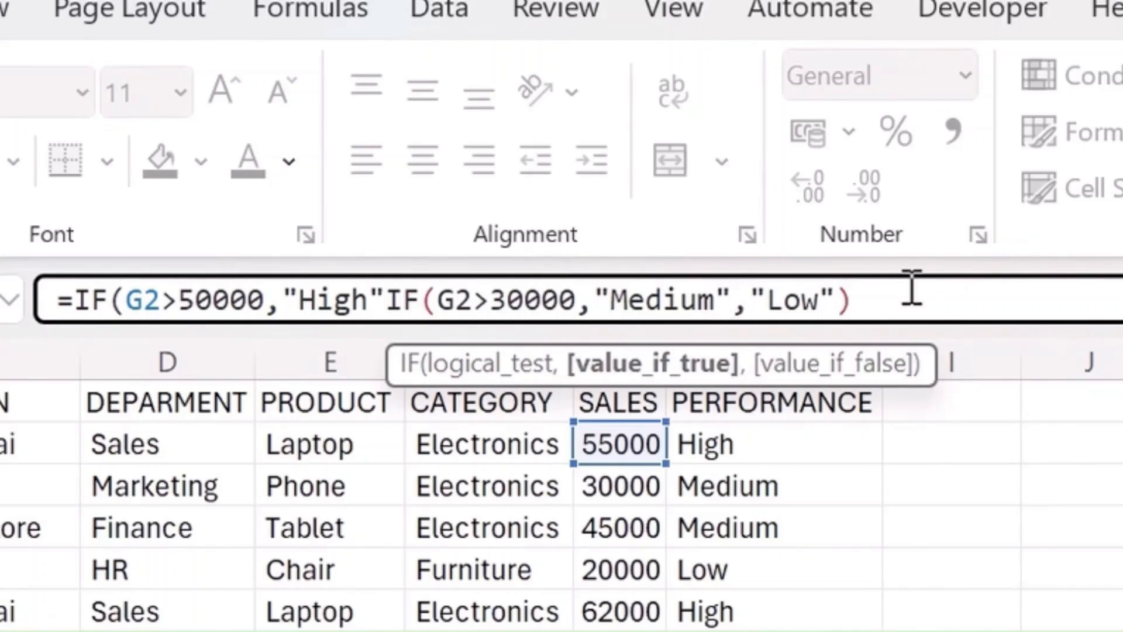
- Complete the nested formula in L2 as =IF(G2>50000,"High",IF(G2>30000,"Medium","Low"))
click(910, 288)
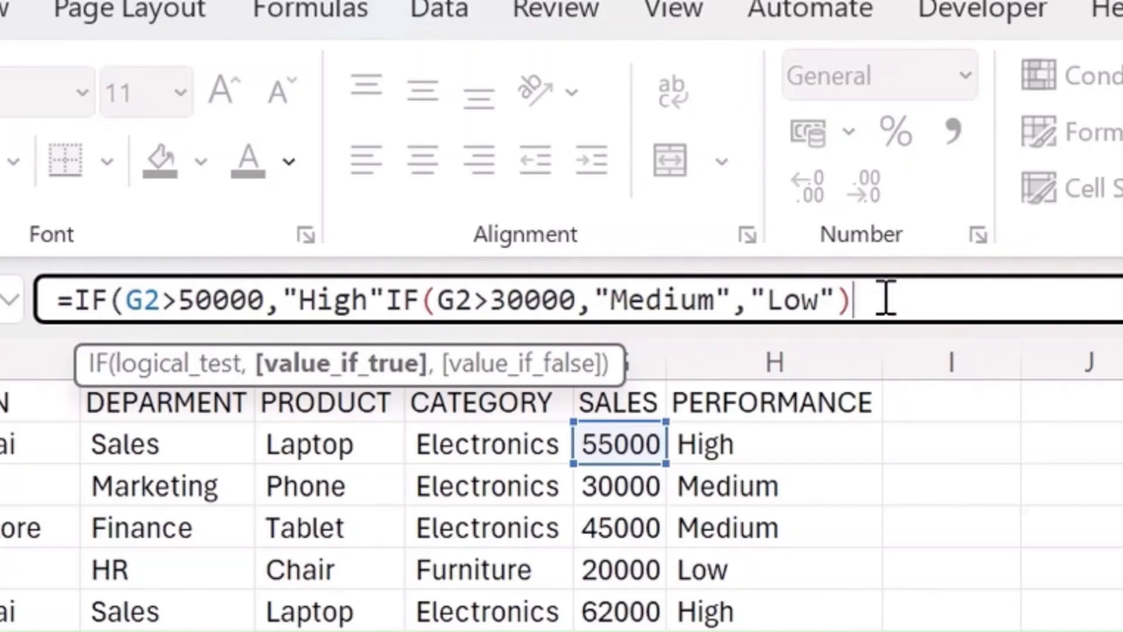
text())
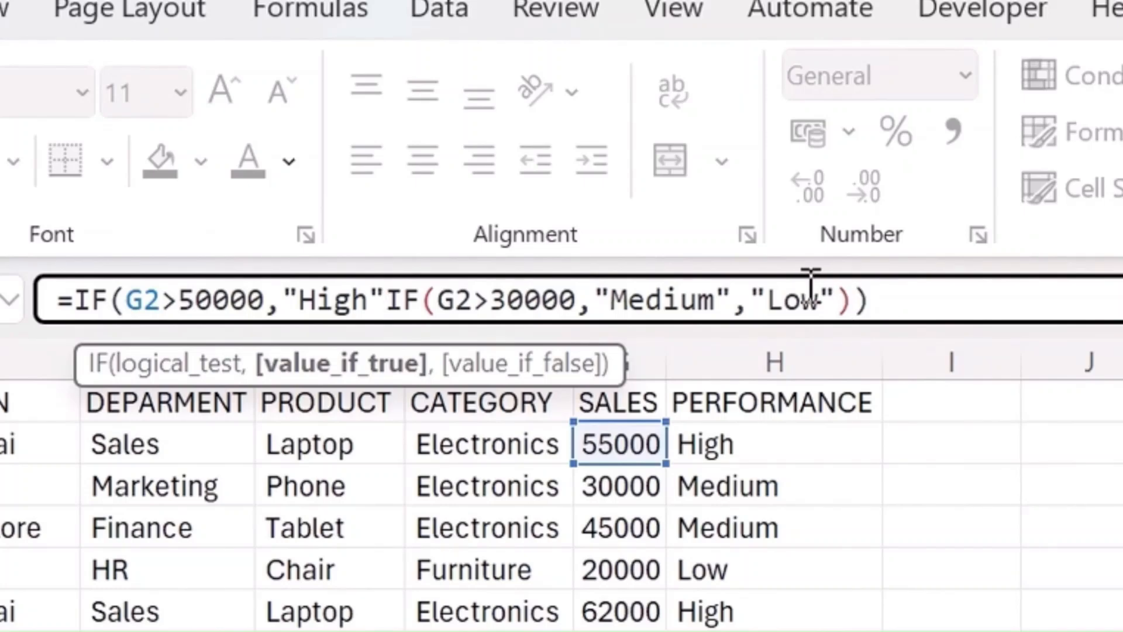
text(,)
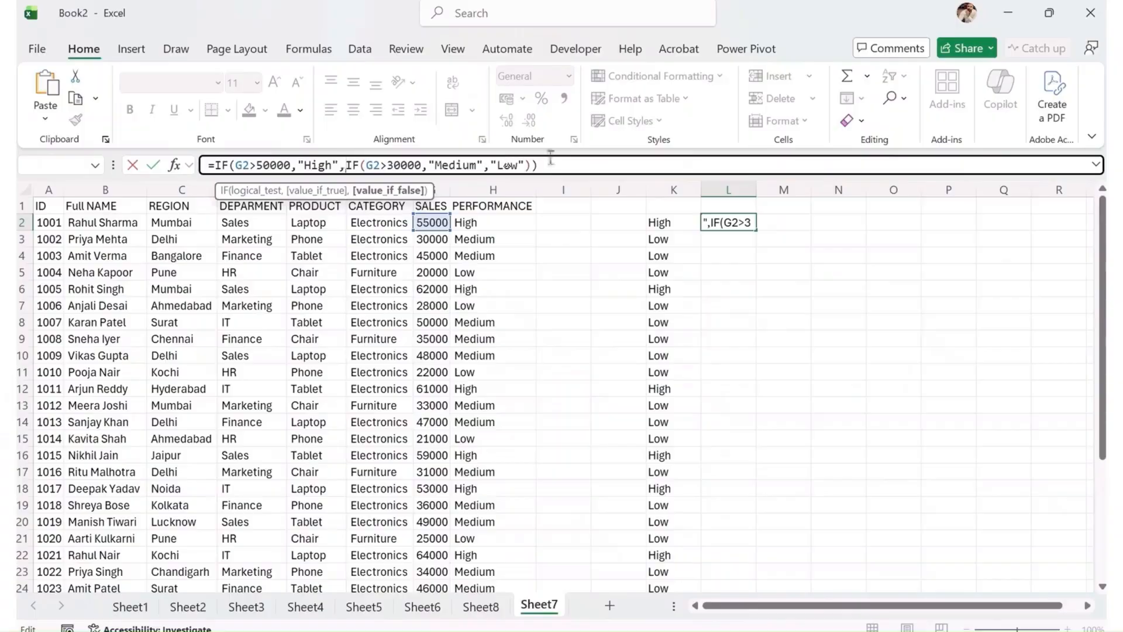
click(914, 300)
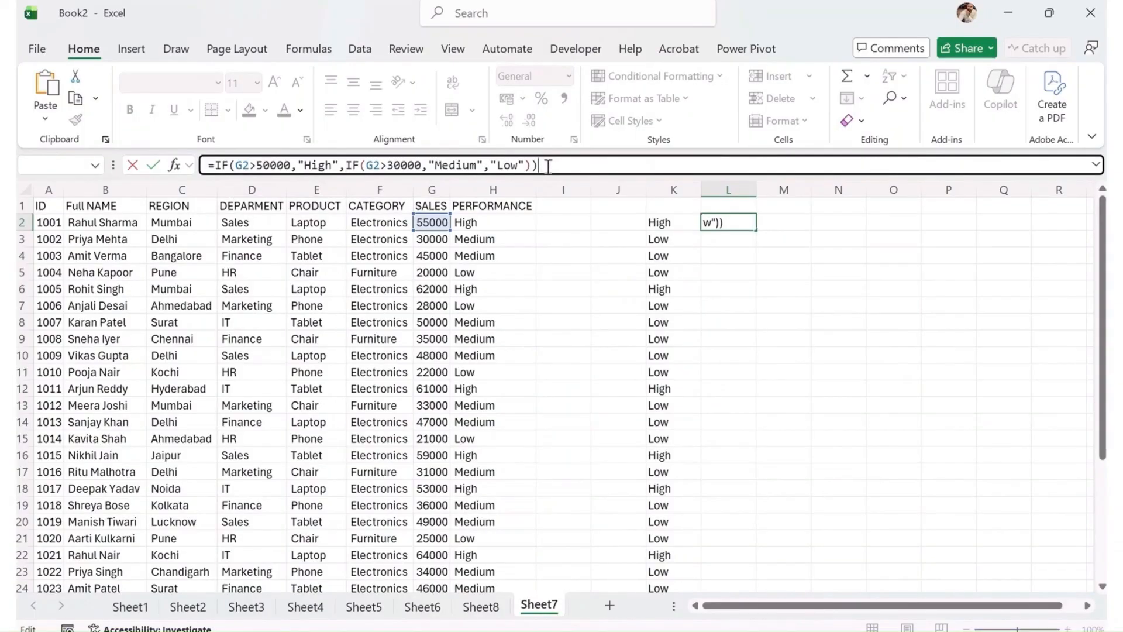
key(Return)
- Fill the nested IF formula from L2 down to the last data row, L31
key(Left)
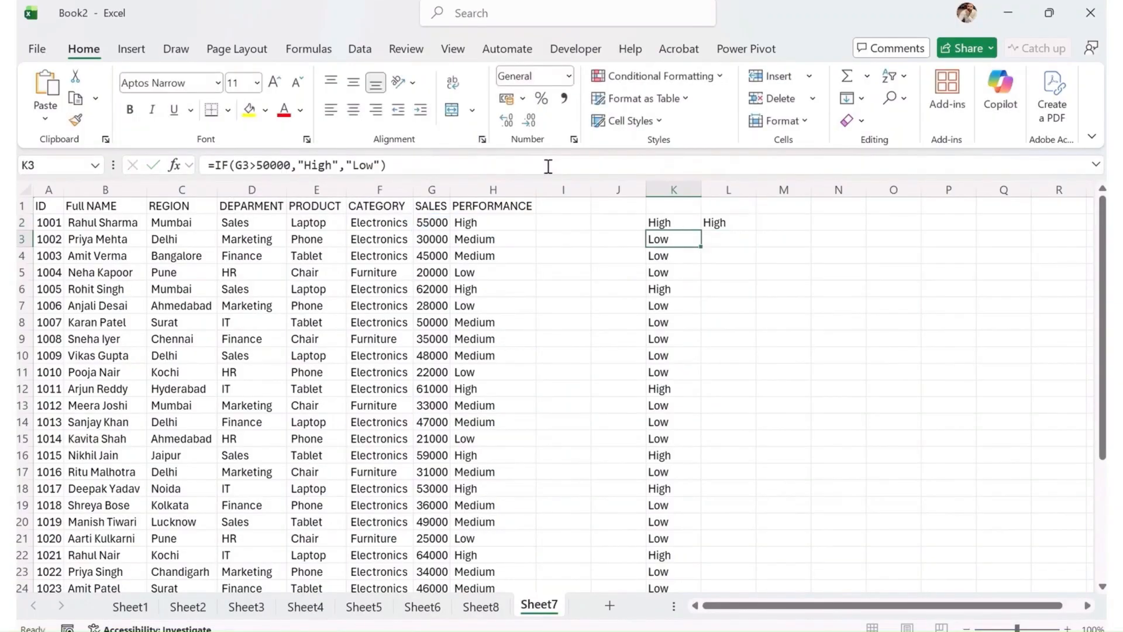
key(ctrl+Down)
key(Right)
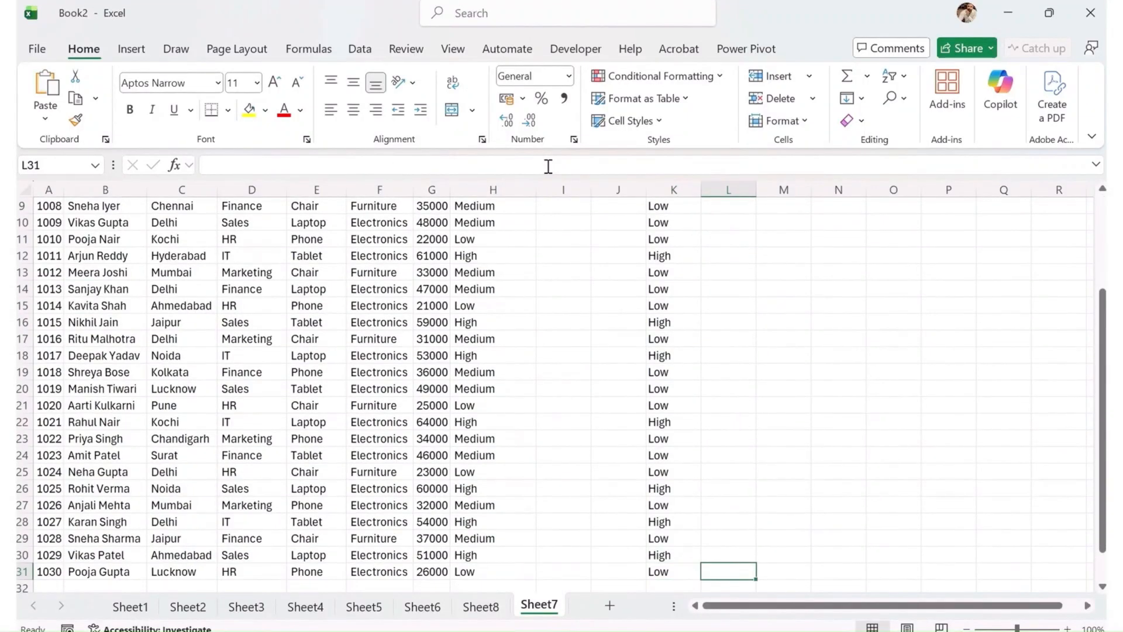
key(ctrl+shift+Up)
key(ctrl+d)
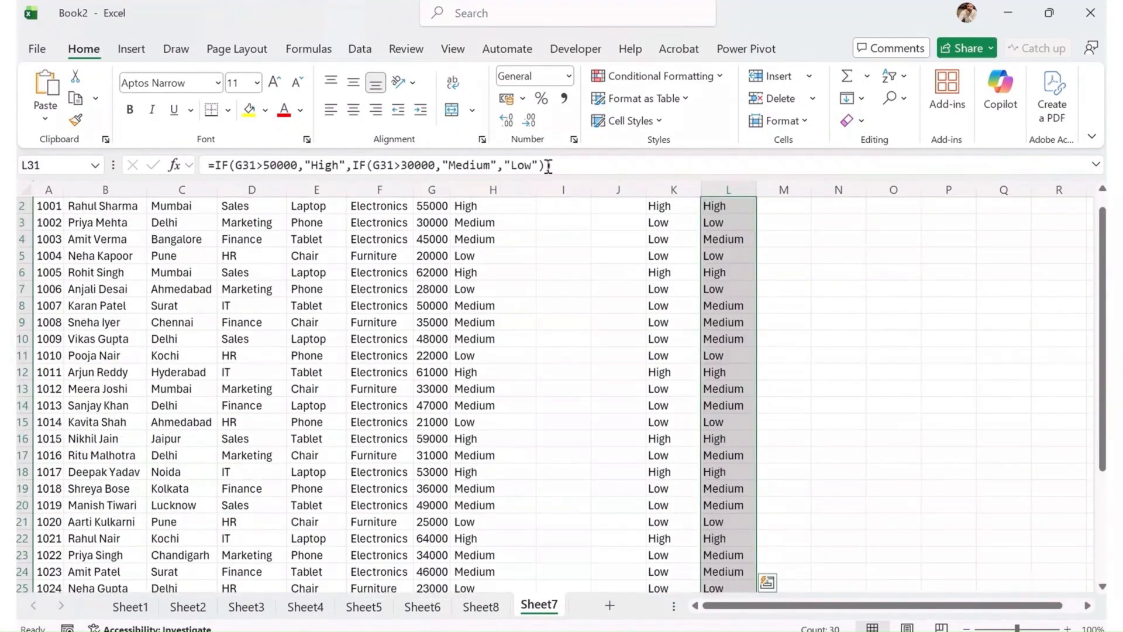
- Examine the nested IF results in column L against the sales values in column G
key(Up)
key(Up)
key(Up)
key(Up)
key(Up)
key(Up)
key(Up)
key(Up)
key(Up)
key(Up)
key(Up)
key(Up)
key(Up)
key(Up)
key(Up)
key(Up)
key(Up)
key(Up)
key(Up)
key(Up)
key(Up)
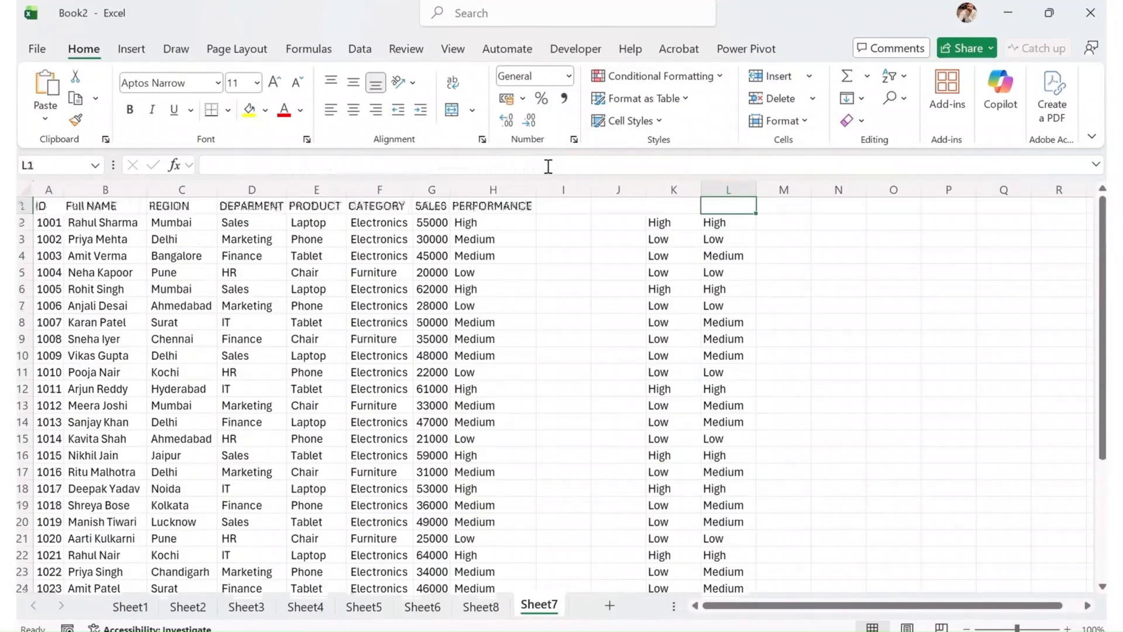
key(Down)
key(Down)
key(Down)
key(Up)
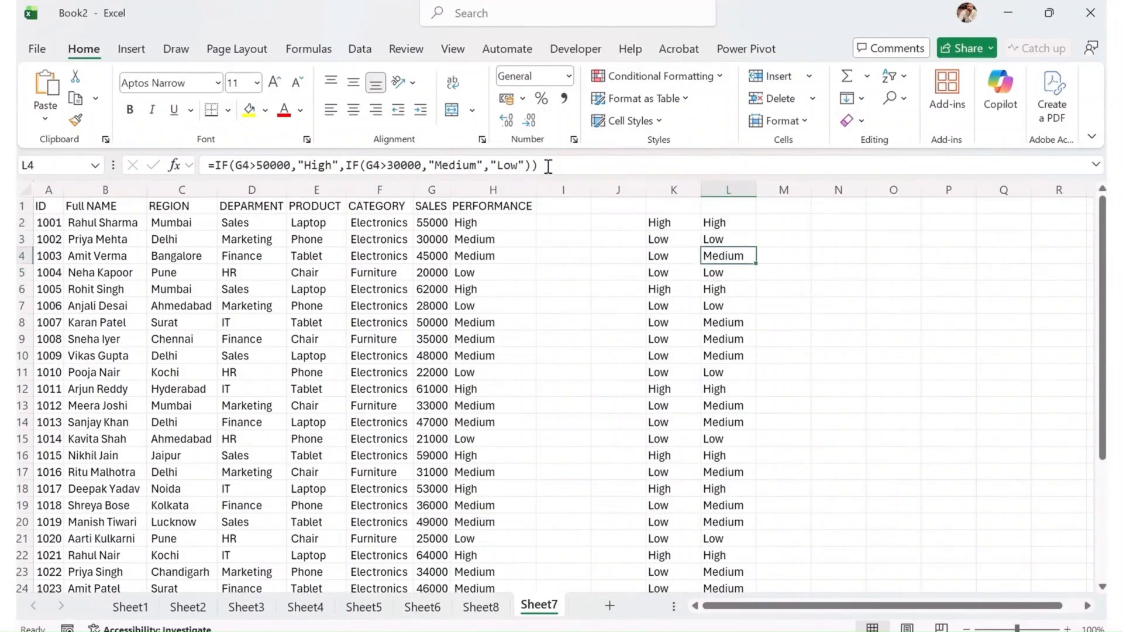
key(Down)
key(Down)
key(Down)
key(Down)
key(Down)
key(Down)
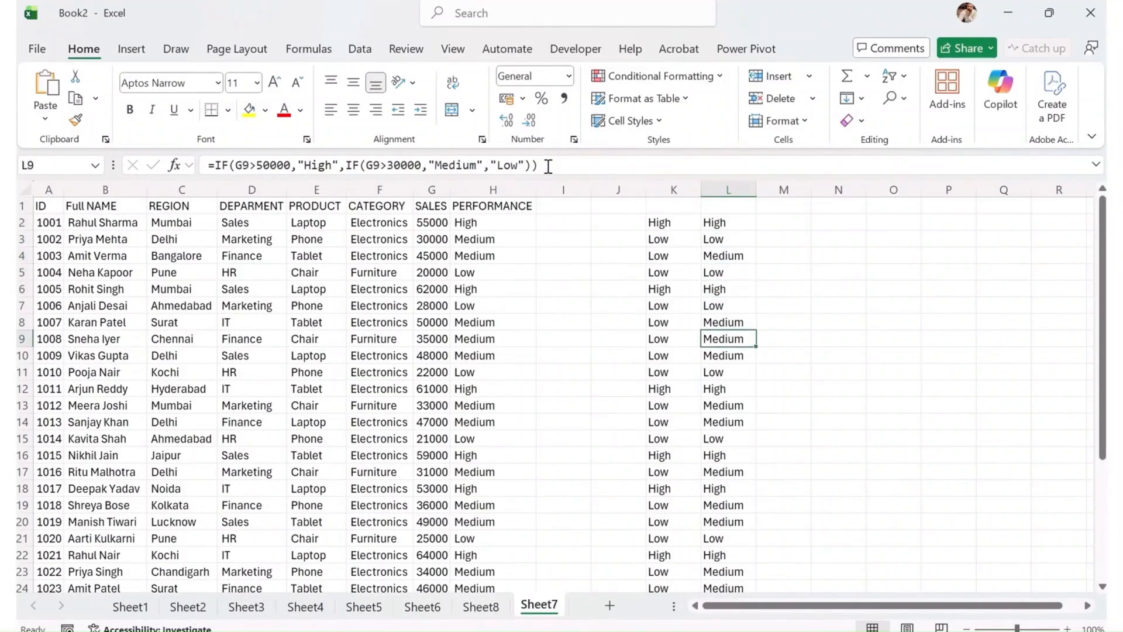
key(Down)
key(Down)
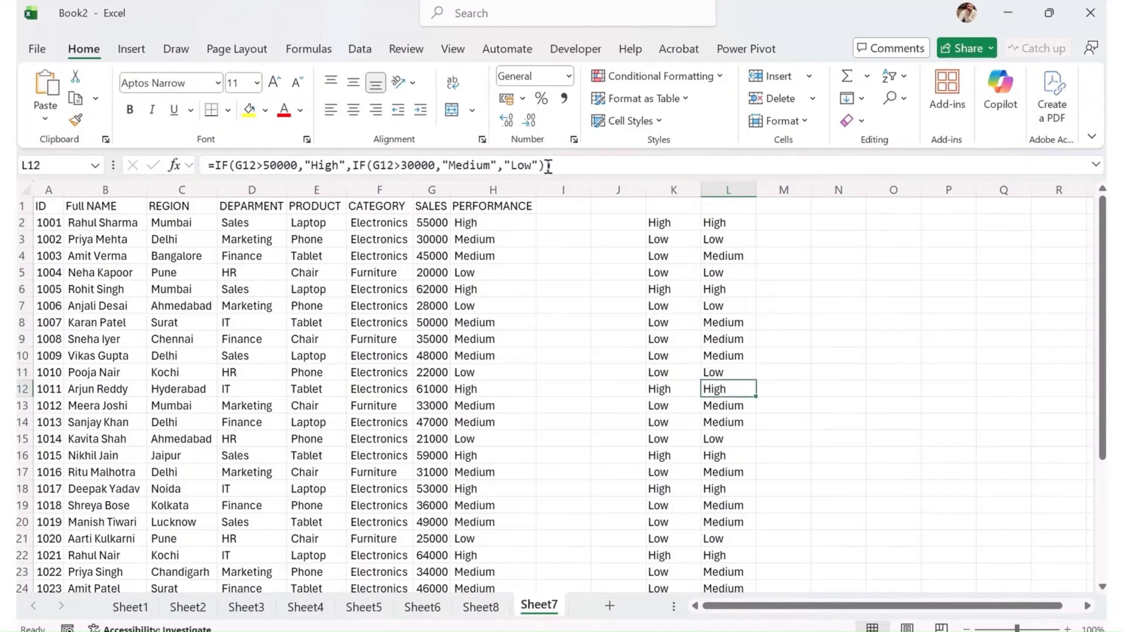
key(Down)
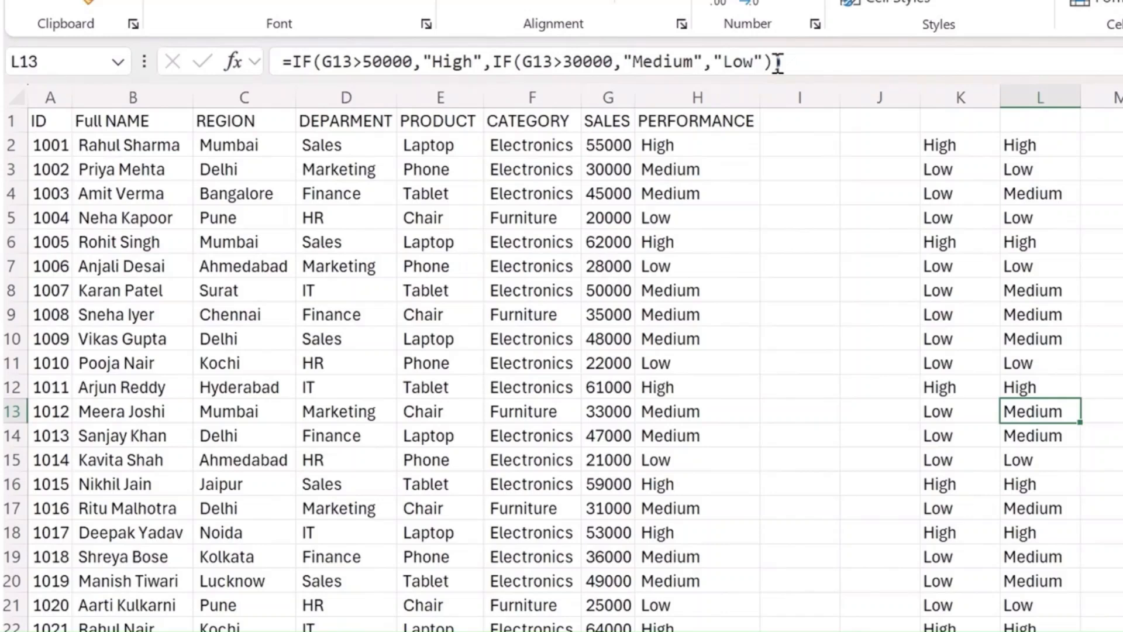
- Copy the opening part =IF(G2>50000,"High" from L2's nested formula into M2
key(ctrl+Up)
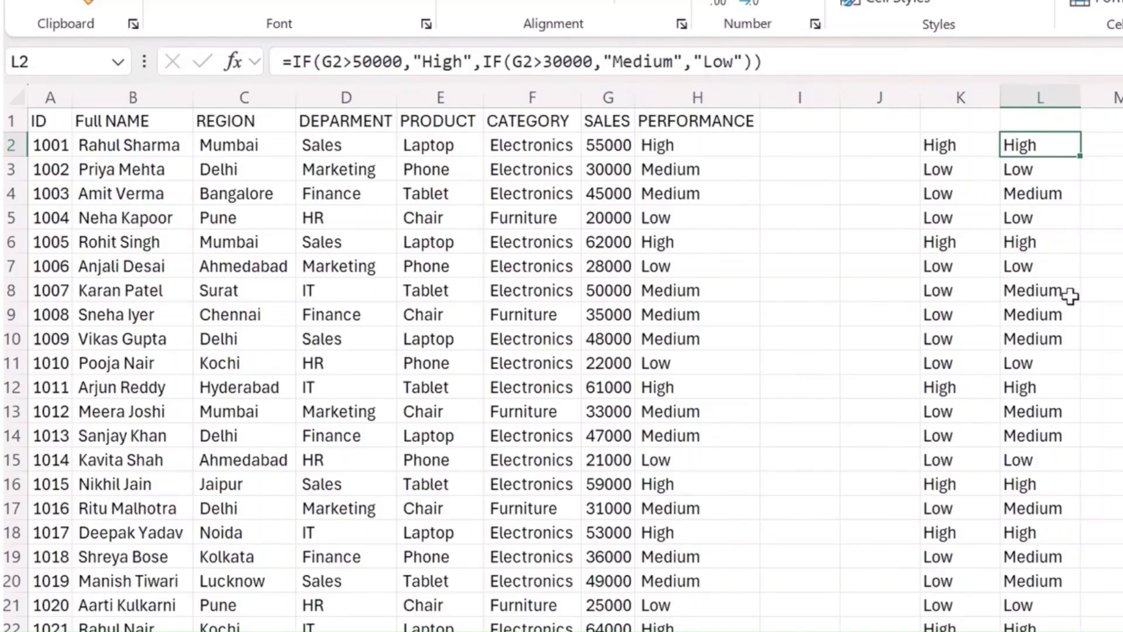
drag(763, 62, 543, 62)
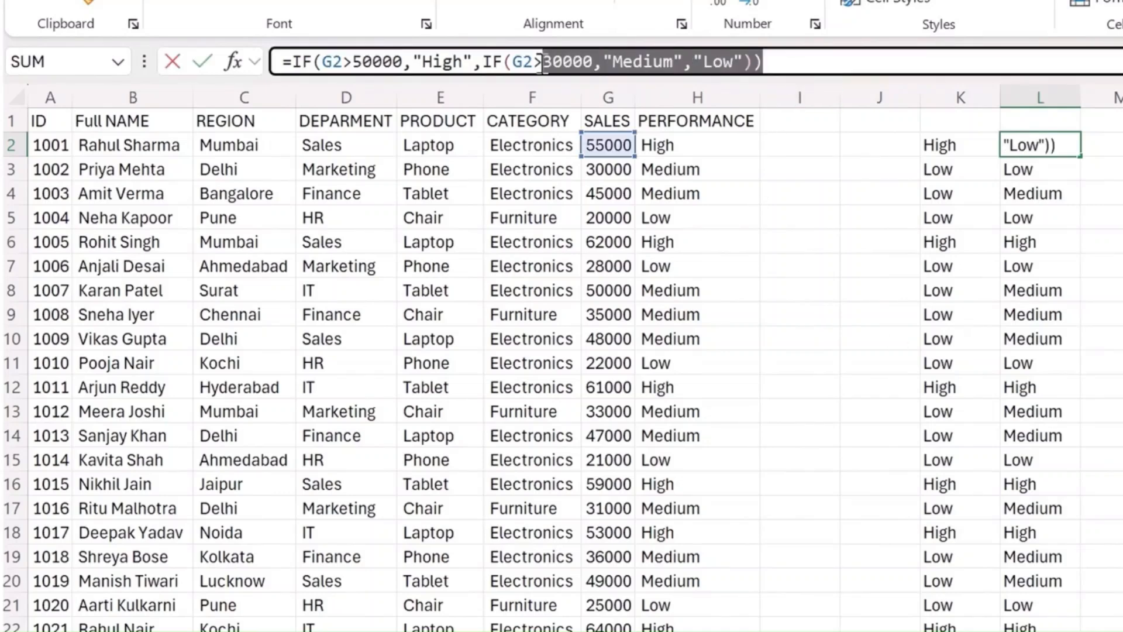
click(371, 61)
drag(474, 62, 99, 38)
key(ctrl+c)
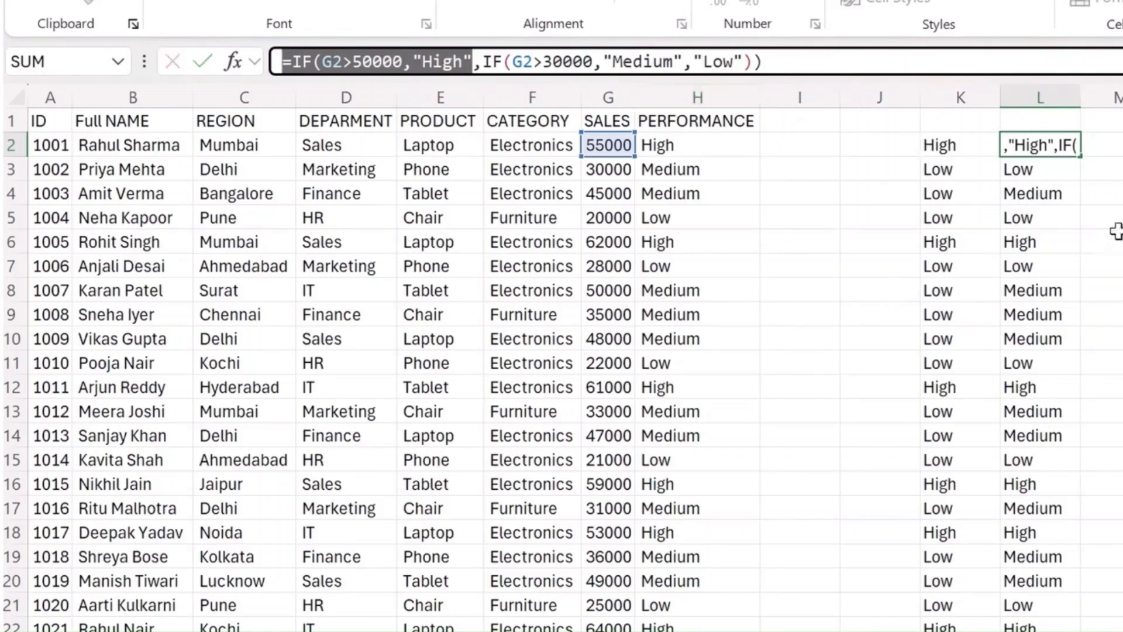
key(Tab)
click(548, 57)
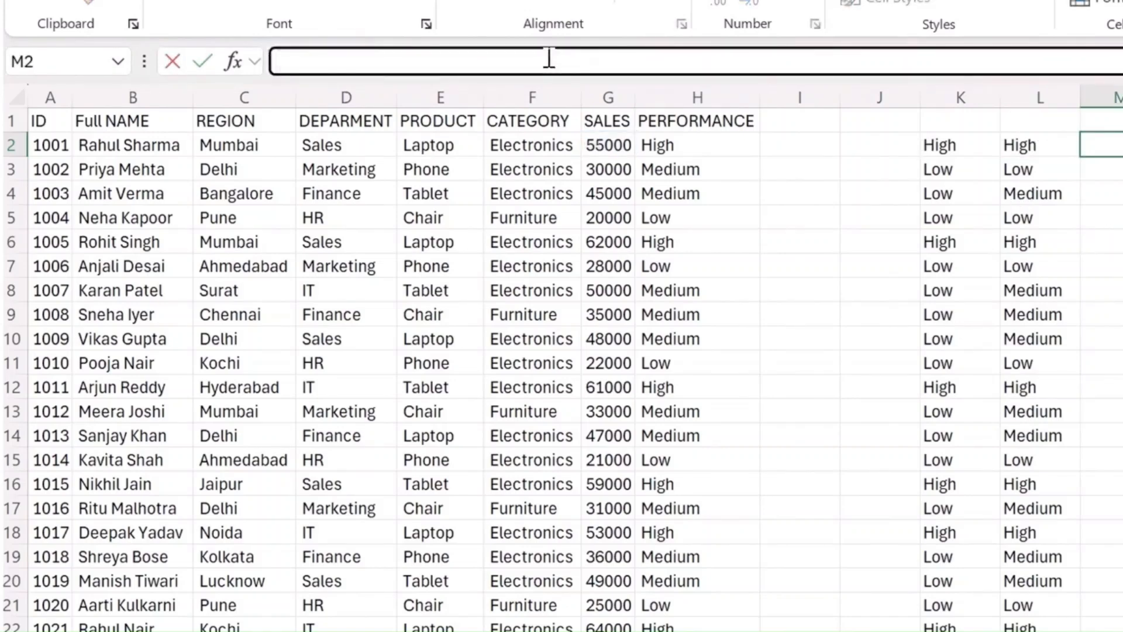
key(ctrl+v)
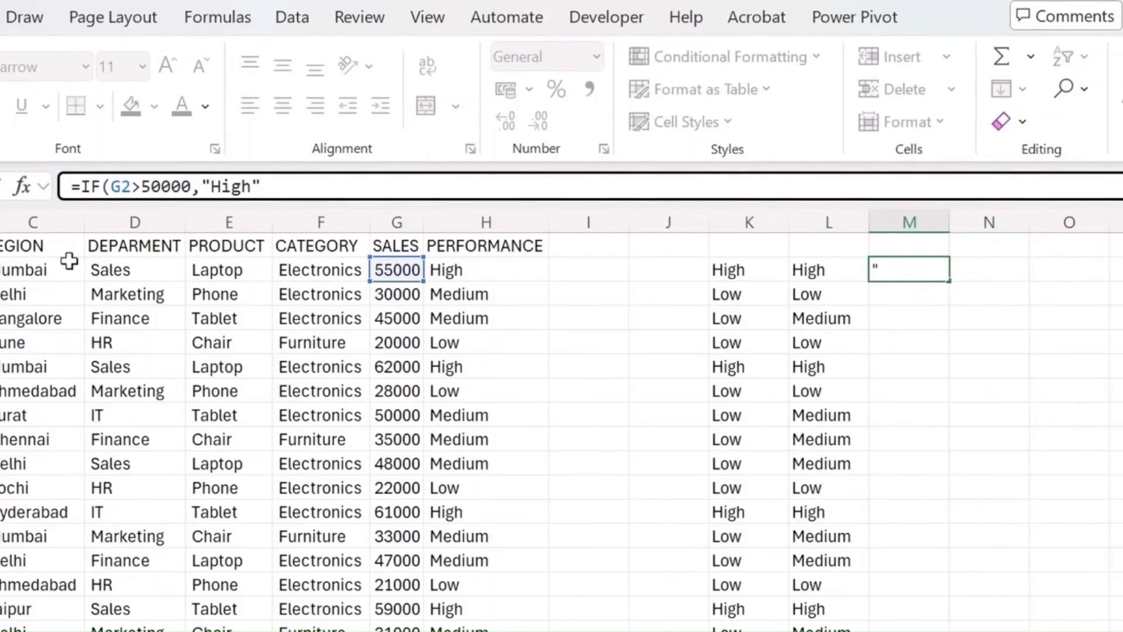
- Insert AND( before the G2>50000 test in M2's IF formula
click(111, 186)
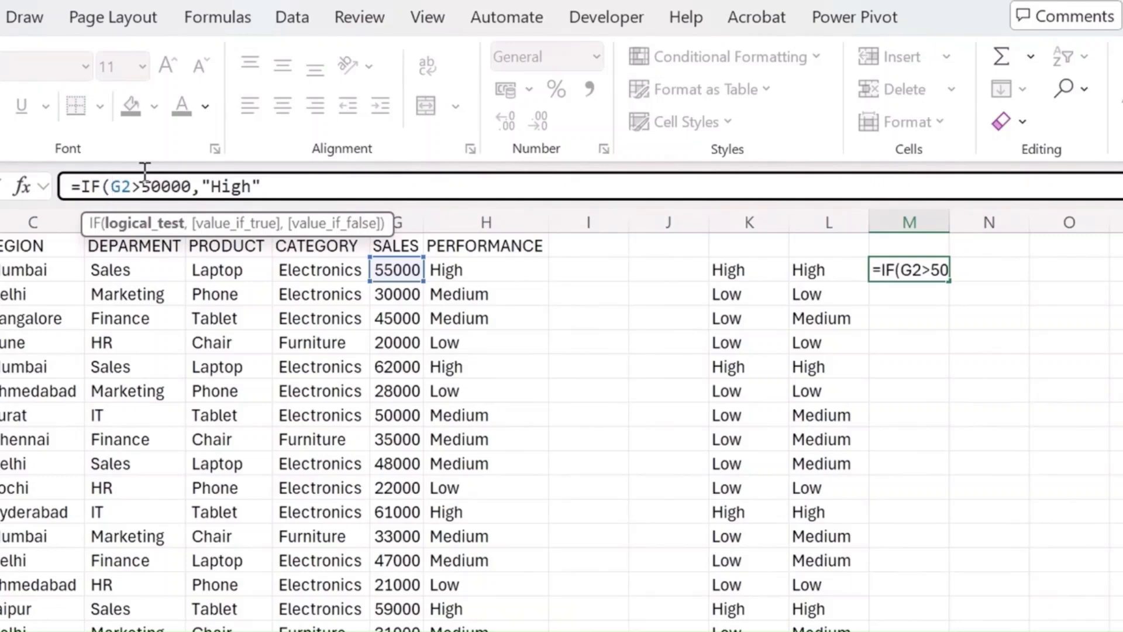
text(AND()
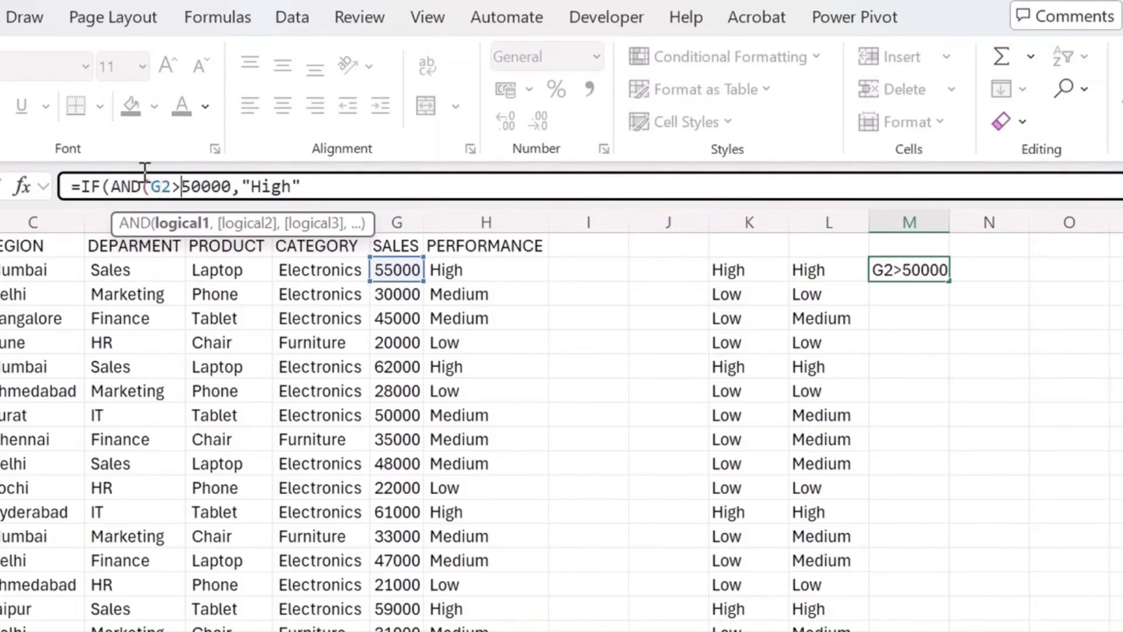
key(Right)
key(Right)
key(Right)
key(Right)
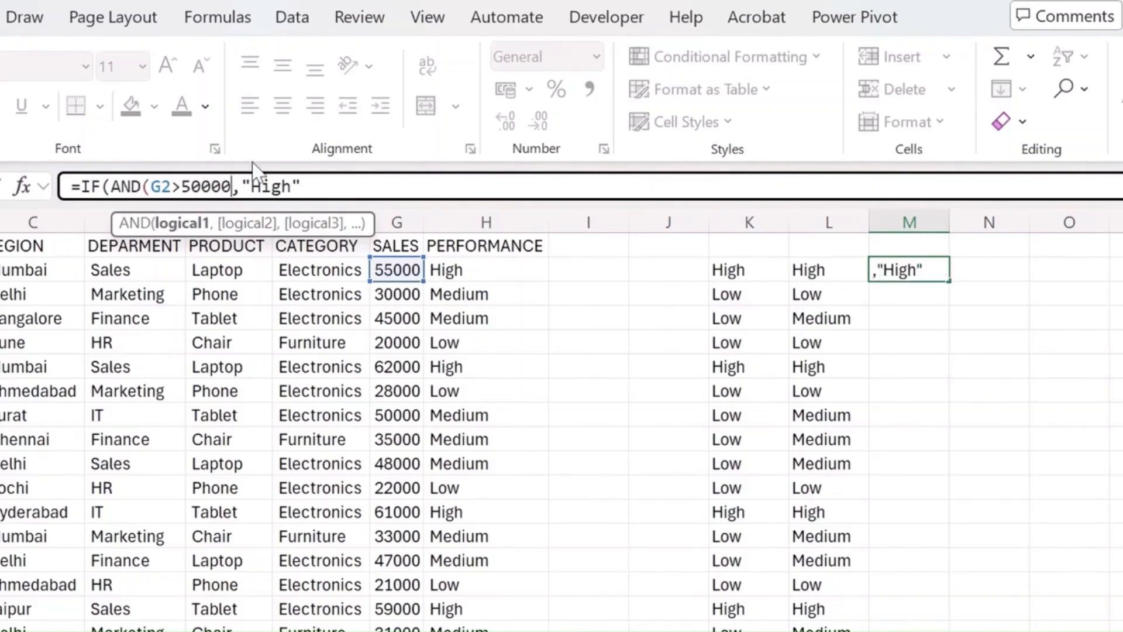
- Add F2="Electronics" as the second AND condition in M2's formula and close the AND function
text(,)
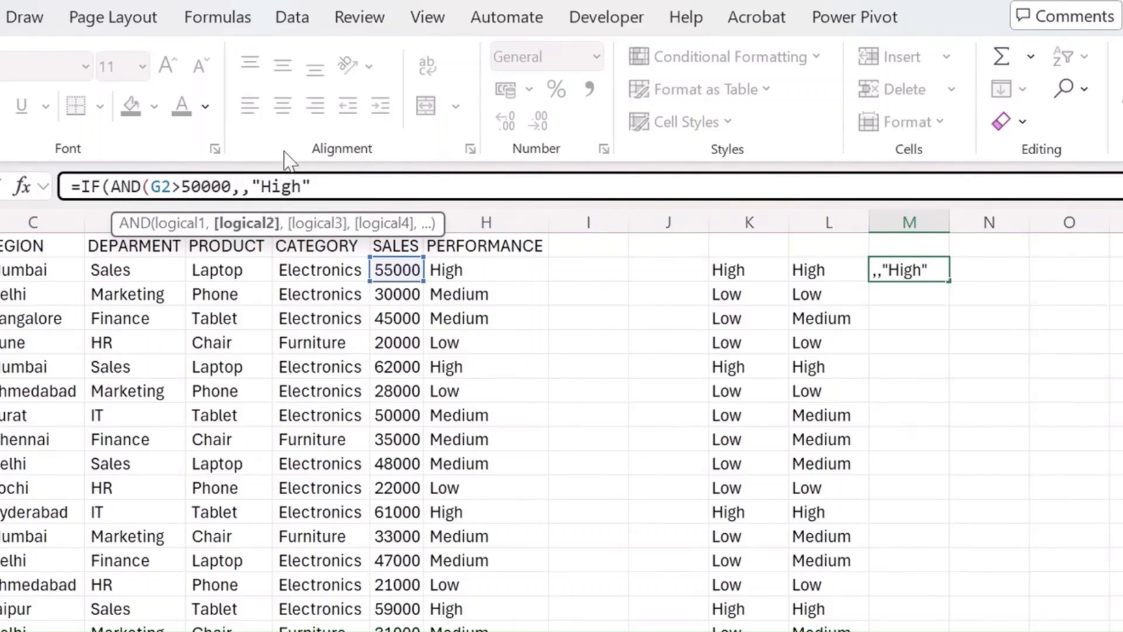
text(f)
key(Escape)
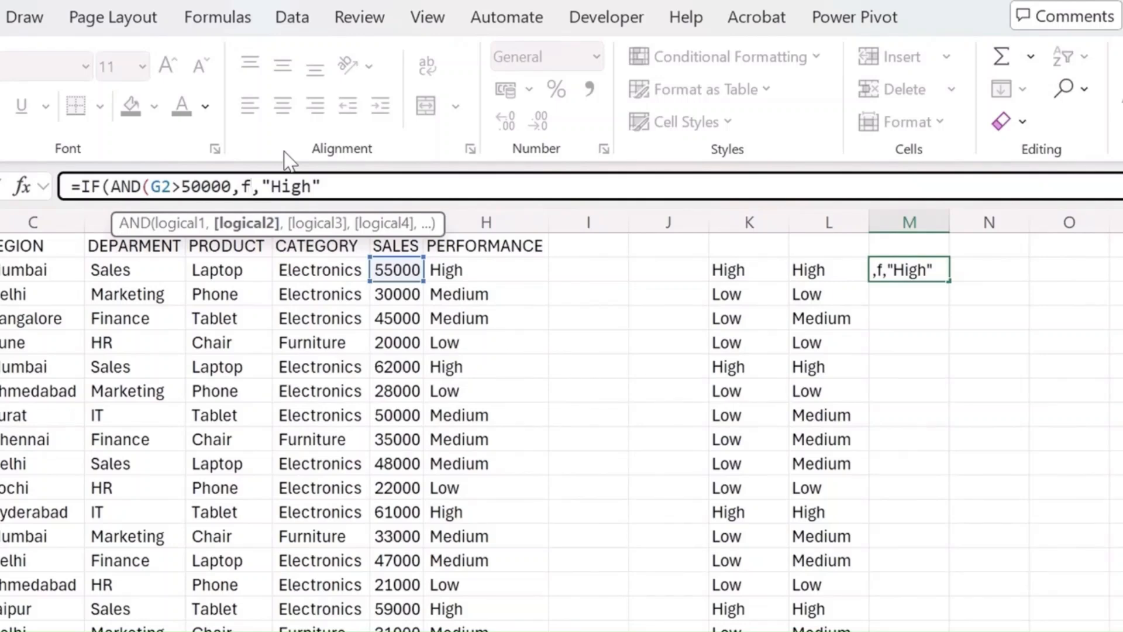
text(2)
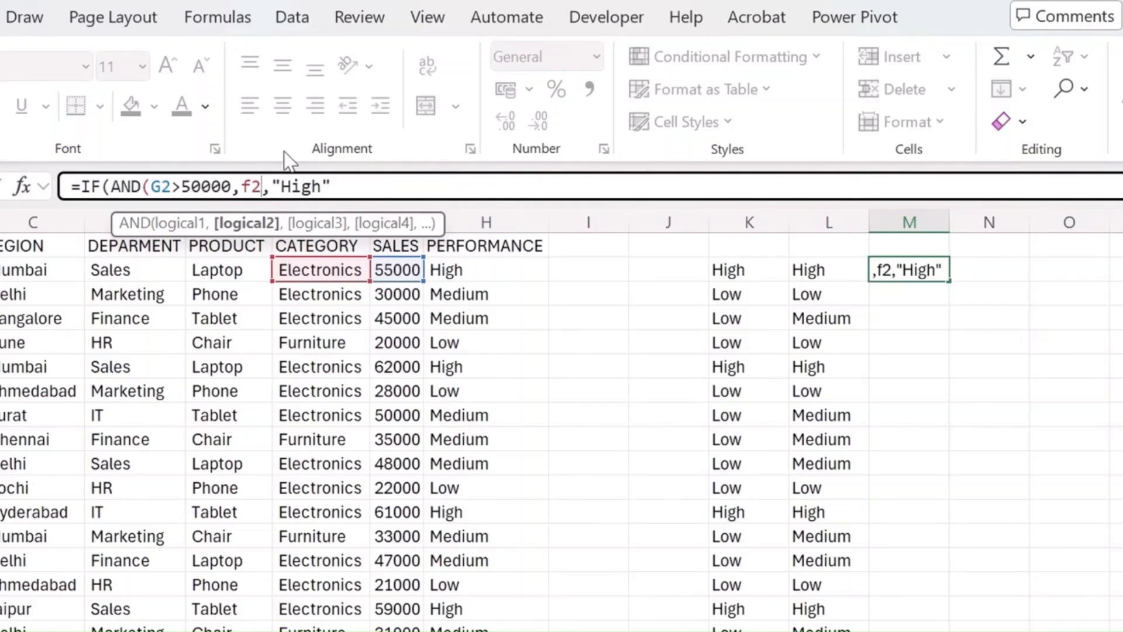
text(=")
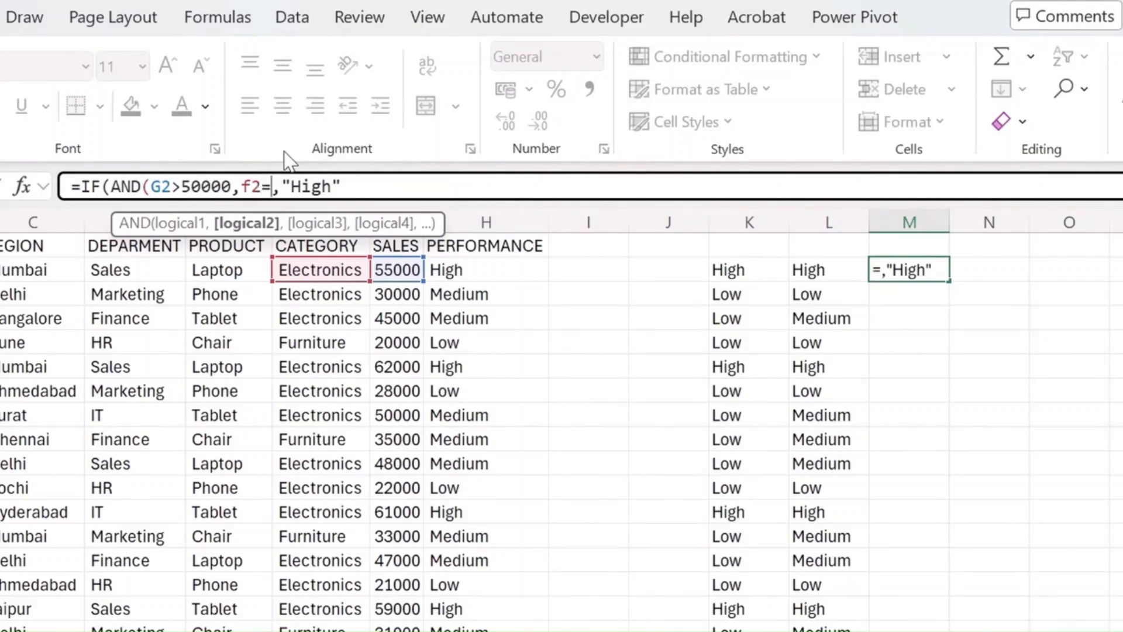
text(eEL)
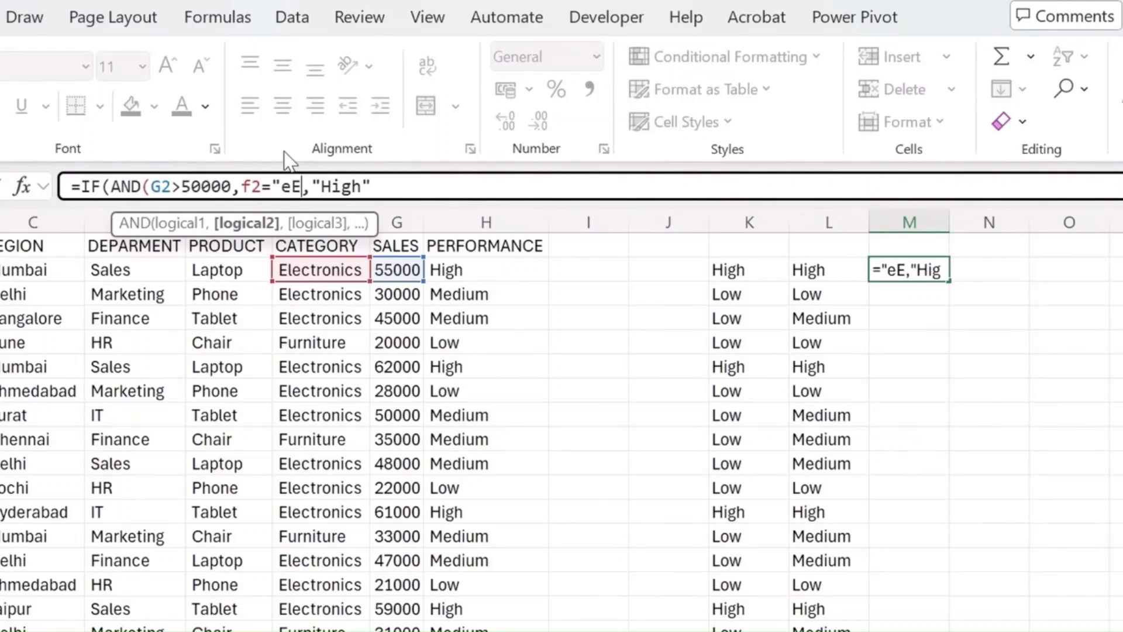
key(BackSpace)
key(BackSpace)
key(BackSpace)
text(Electro)
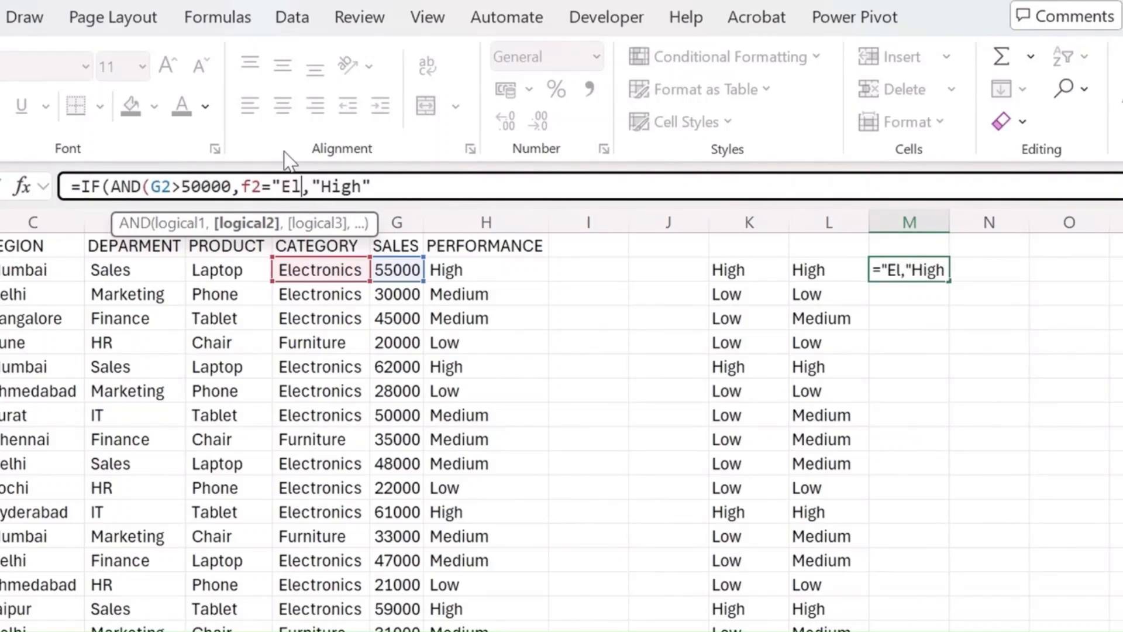
text(nics)
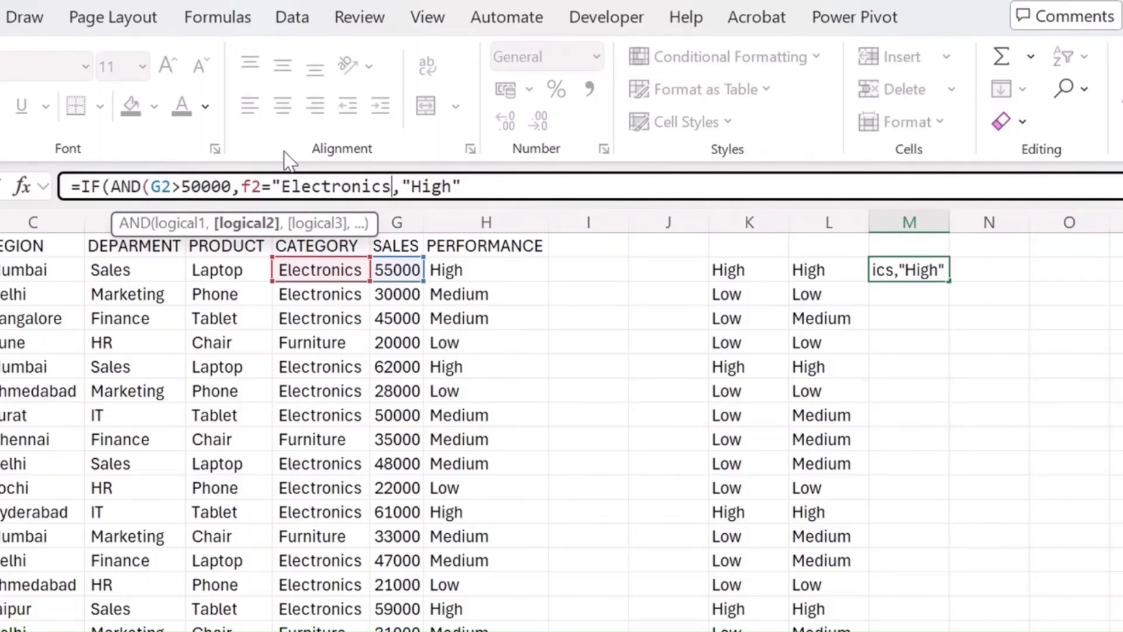
text(")
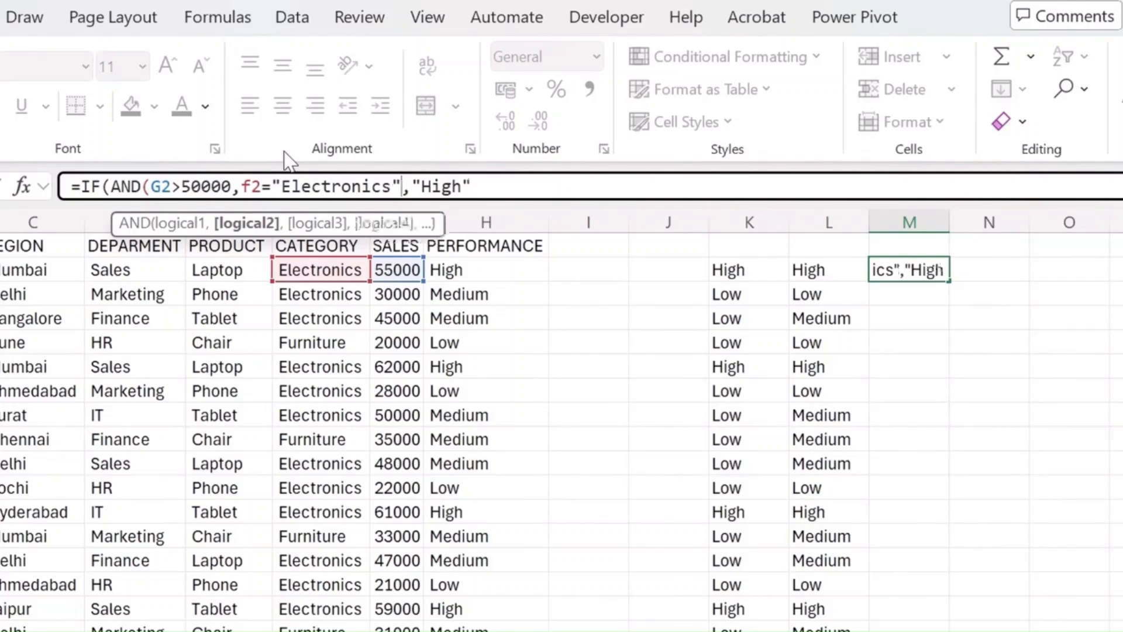
key(Delete)
text(),)
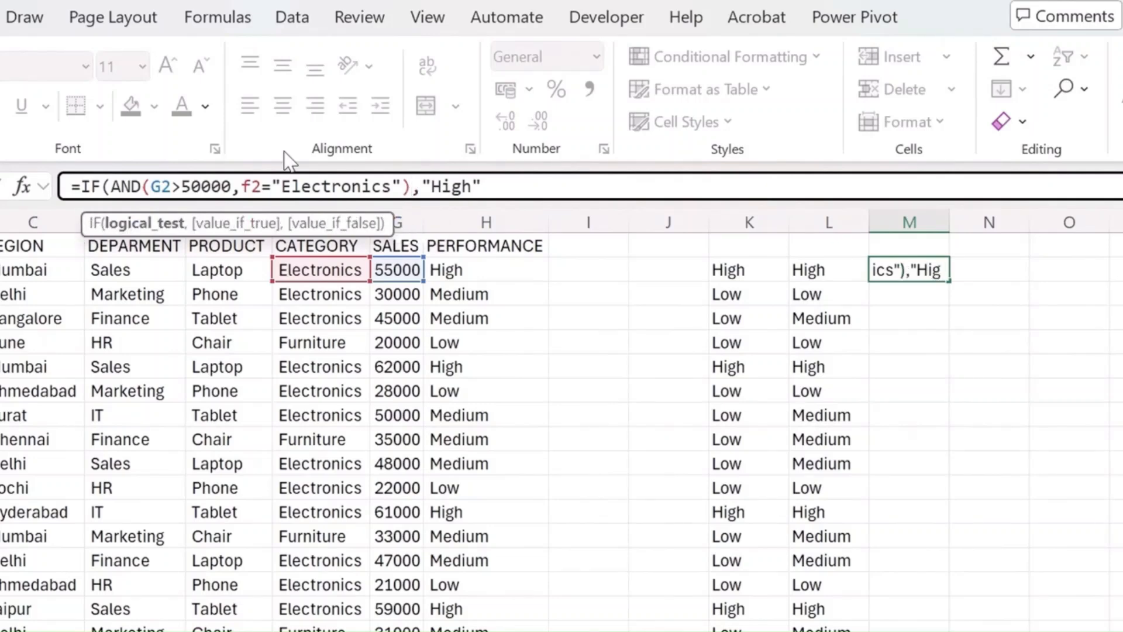
- Finish M2's formula with "Check" as the false result and fill it down column M
click(496, 188)
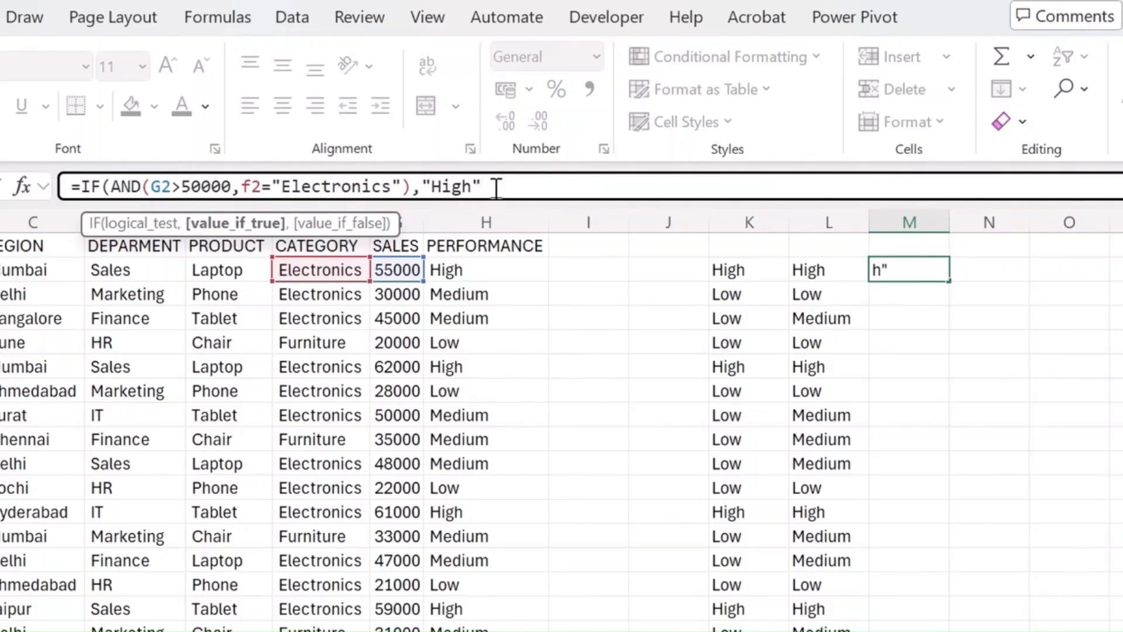
text(,)
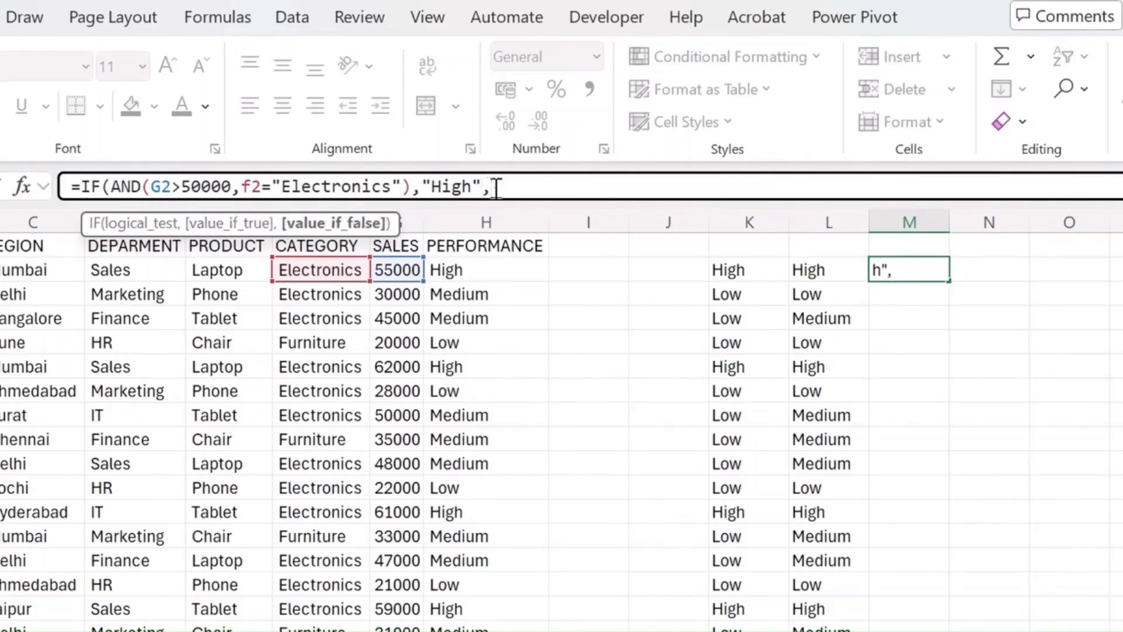
text("Check"))
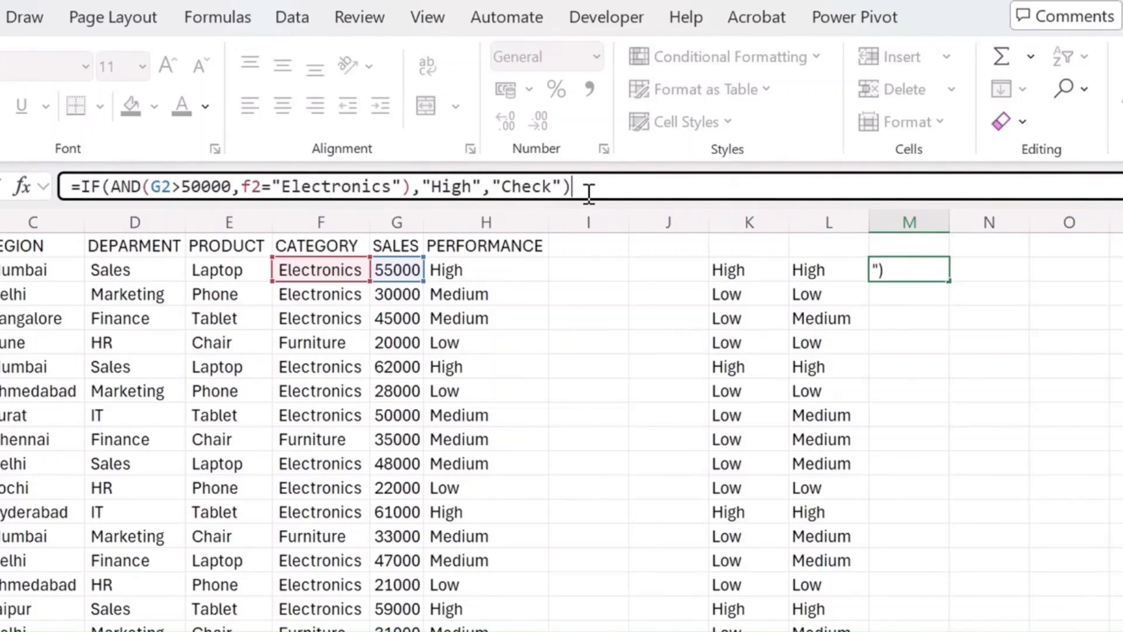
key(Return)
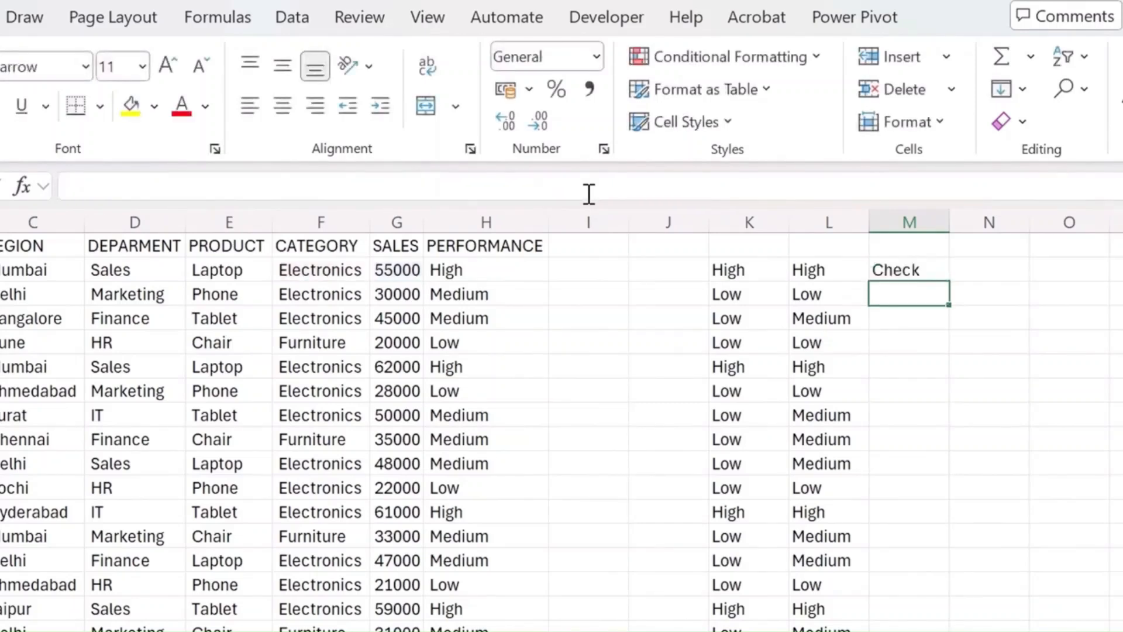
key(Up)
double_click(949, 281)
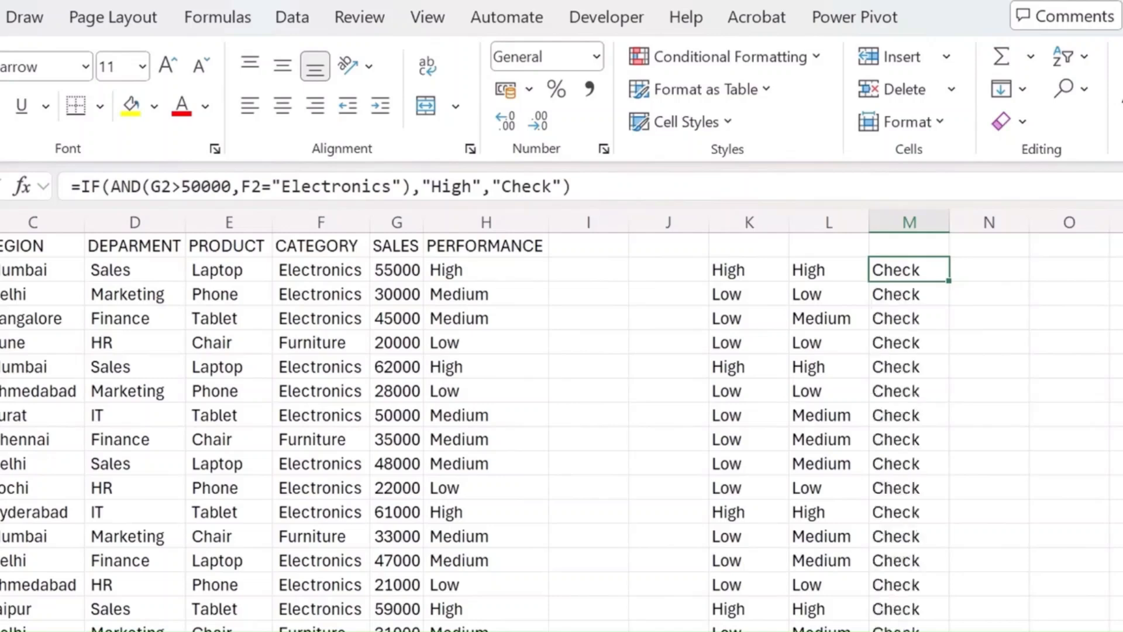
- Enter =TRIM(F2) in I2 to strip extra spaces from the category text
click(346, 279)
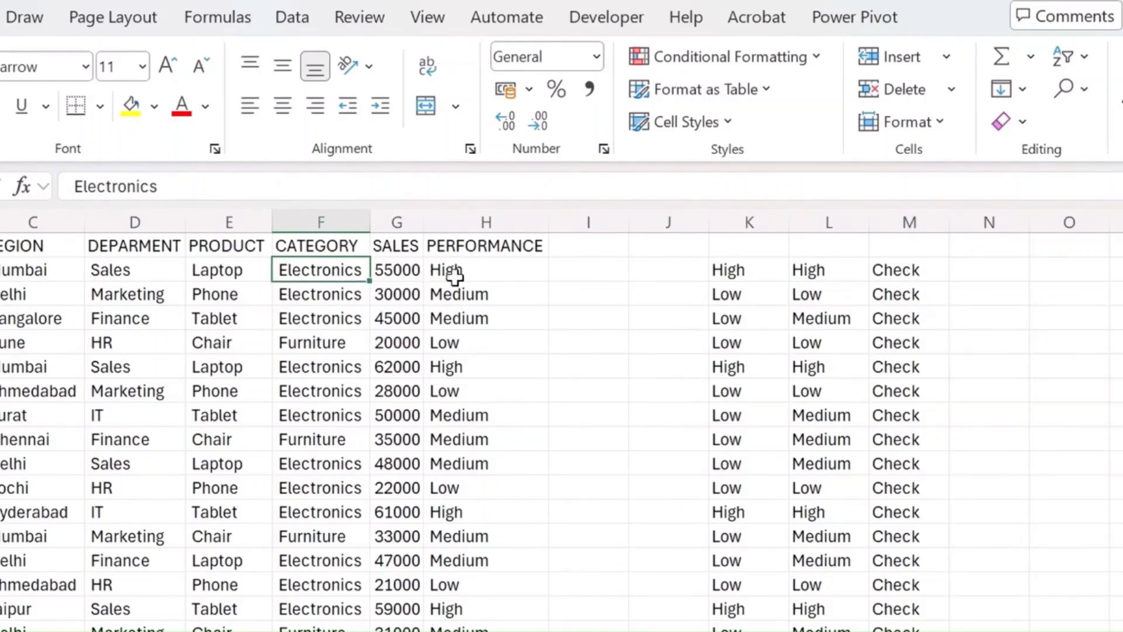
click(583, 268)
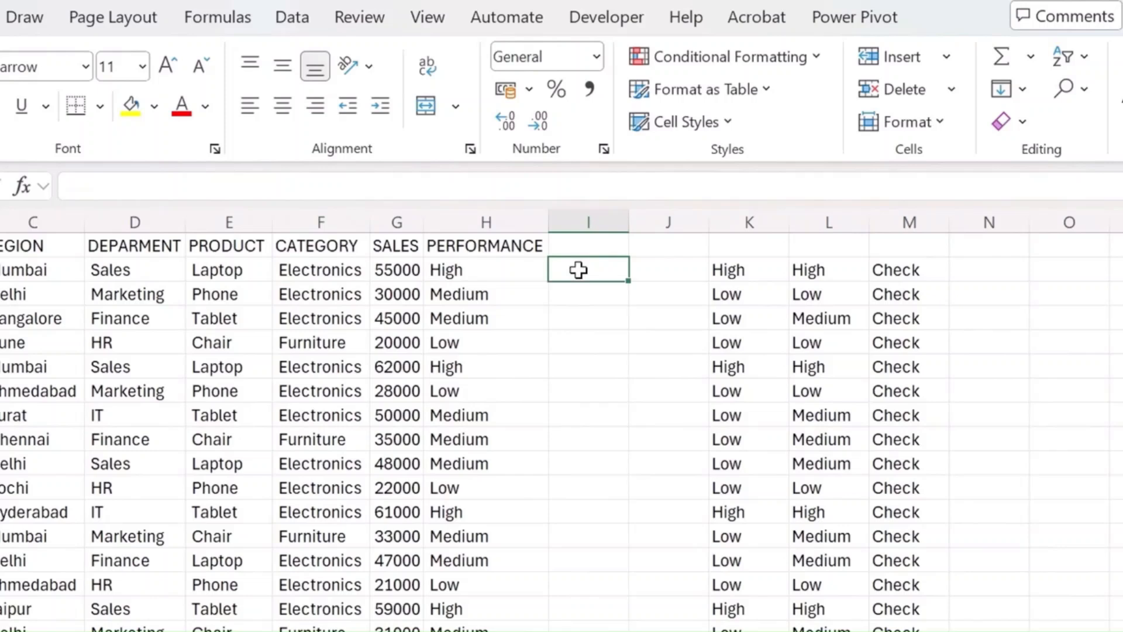
text(=trim)
key(Tab)
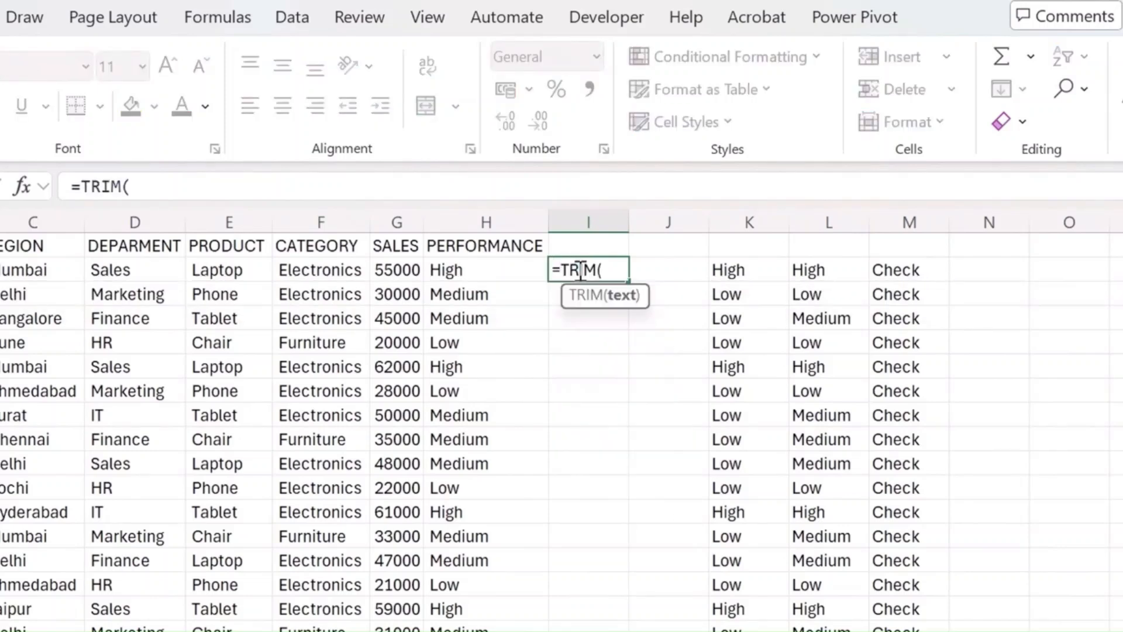
key(Left)
key(Left)
key(Left)
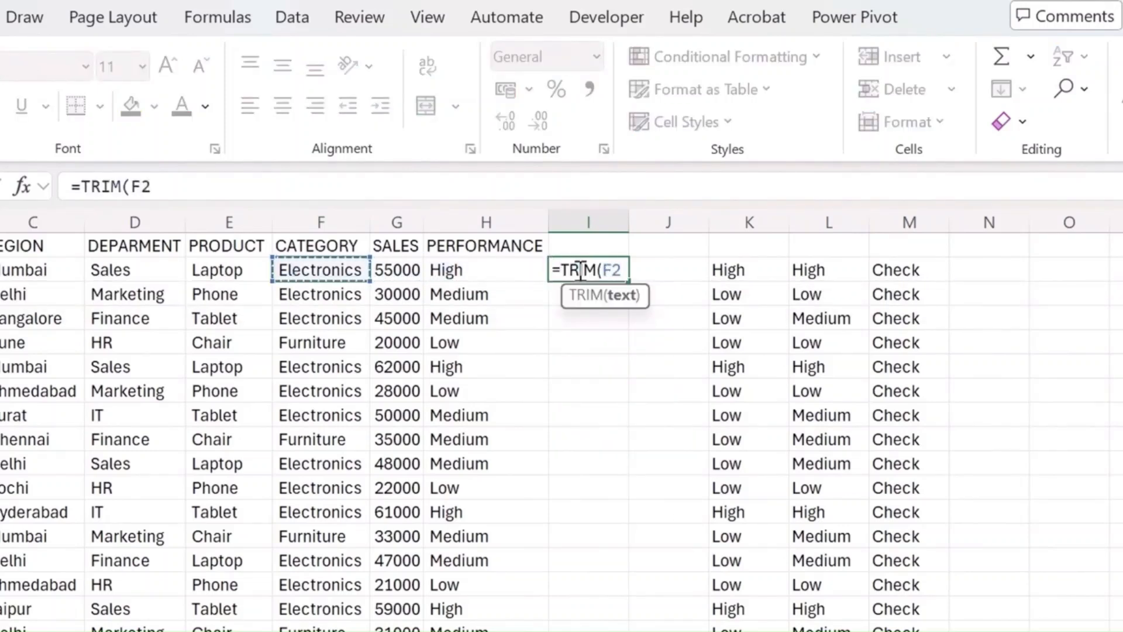
key(Return)
- Fill the TRIM formula from I2 down to the last data row, I31
key(Left)
key(Left)
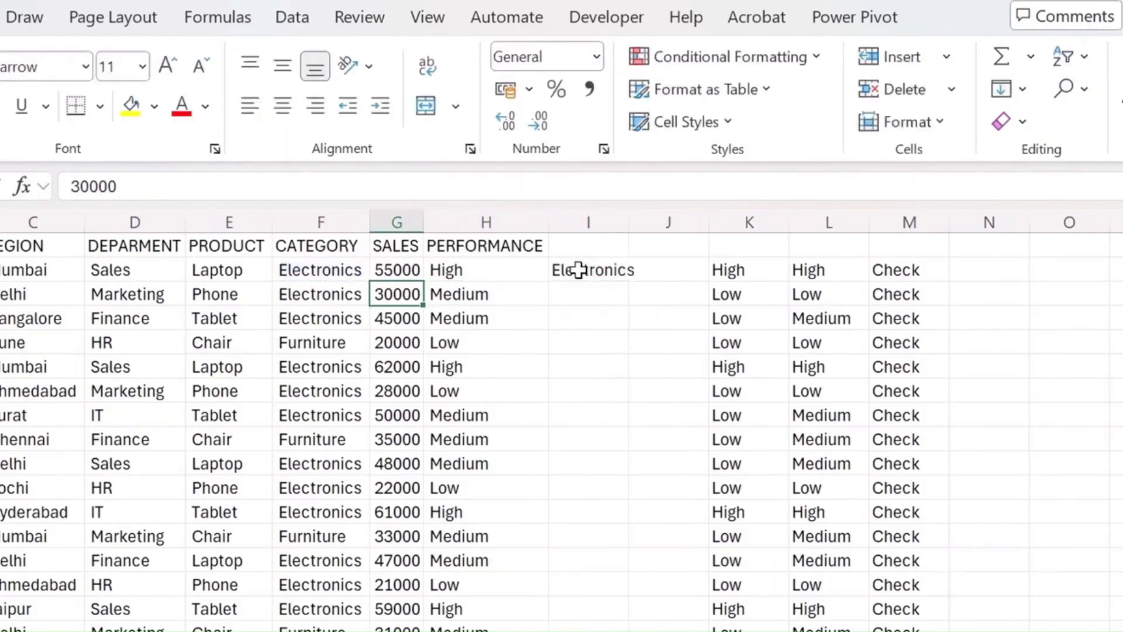
key(Left)
key(ctrl+Down)
key(Right)
key(Right)
key(Right)
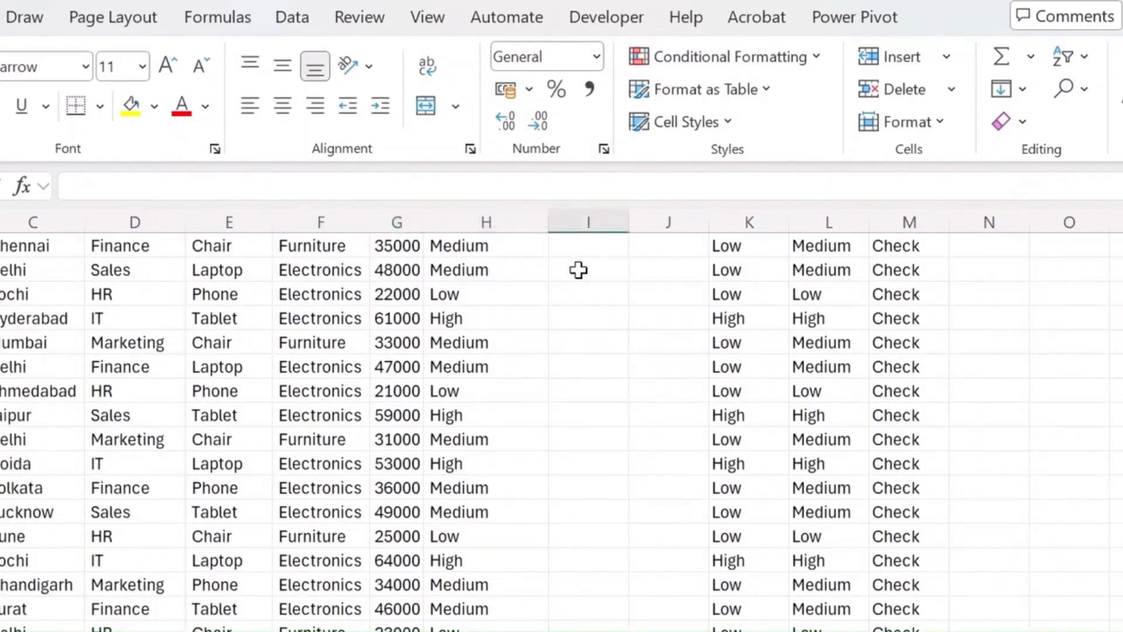
key(ctrl+shift+Up)
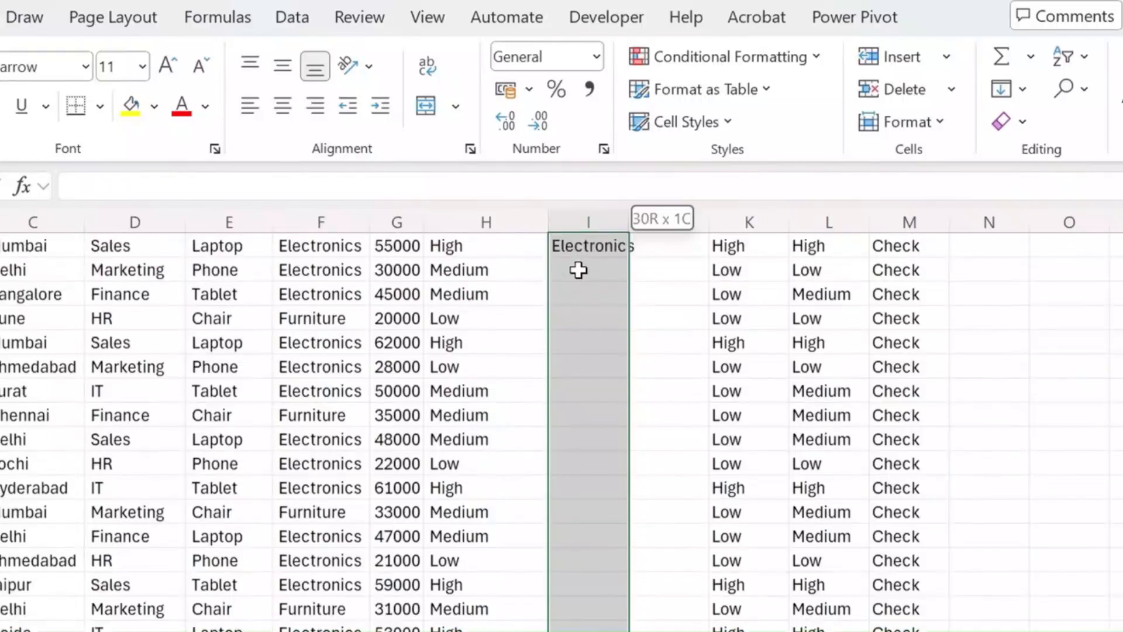
key(ctrl+d)
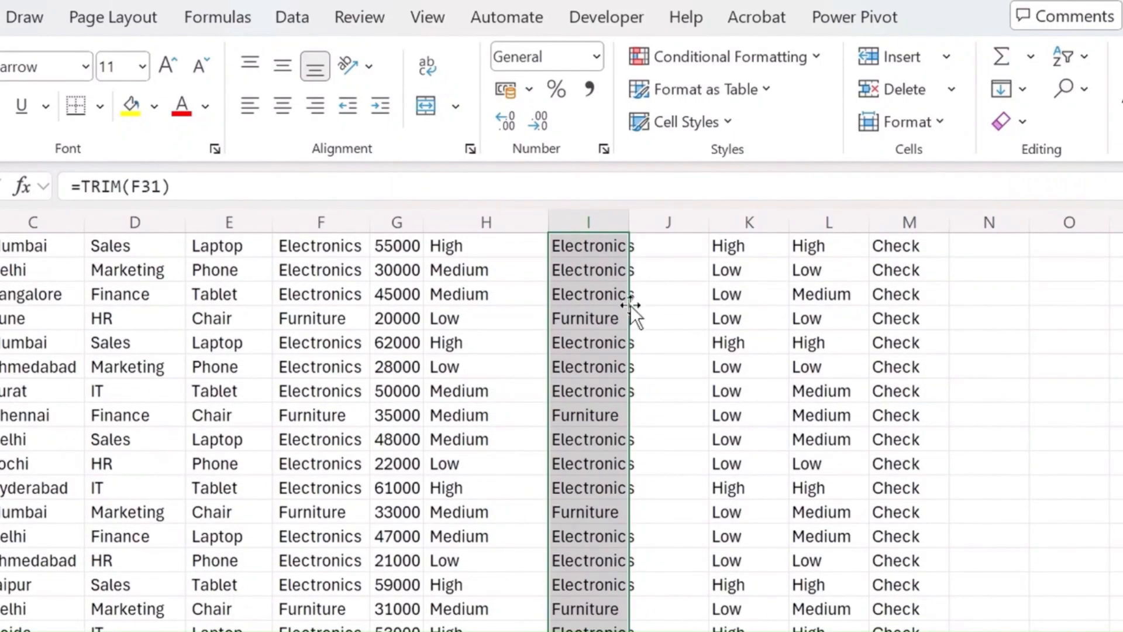
- Change the category reference in M2's formula from F2 to the trimmed value in I2
scroll(855, 369, up, 1)
click(939, 269)
click(508, 183)
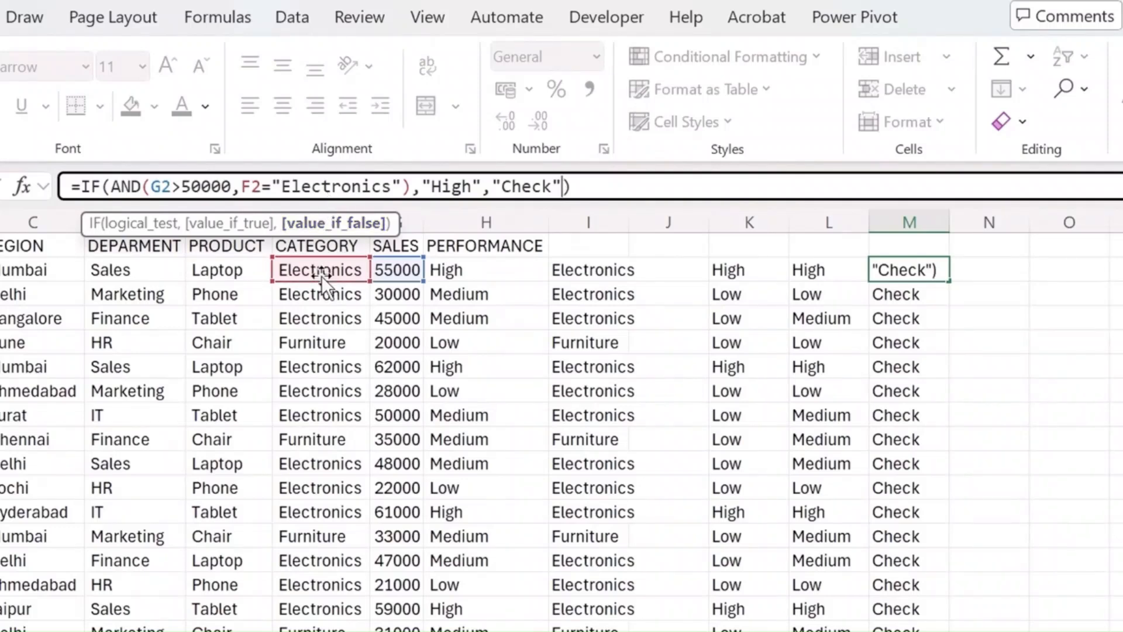
drag(322, 276, 582, 262)
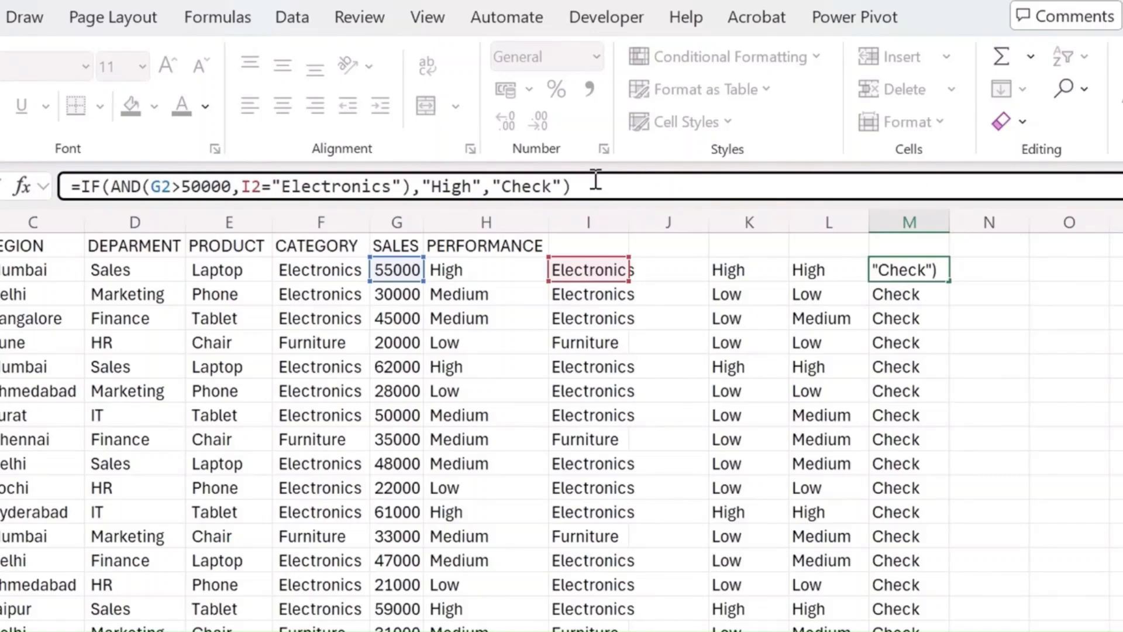
key(Return)
key(Up)
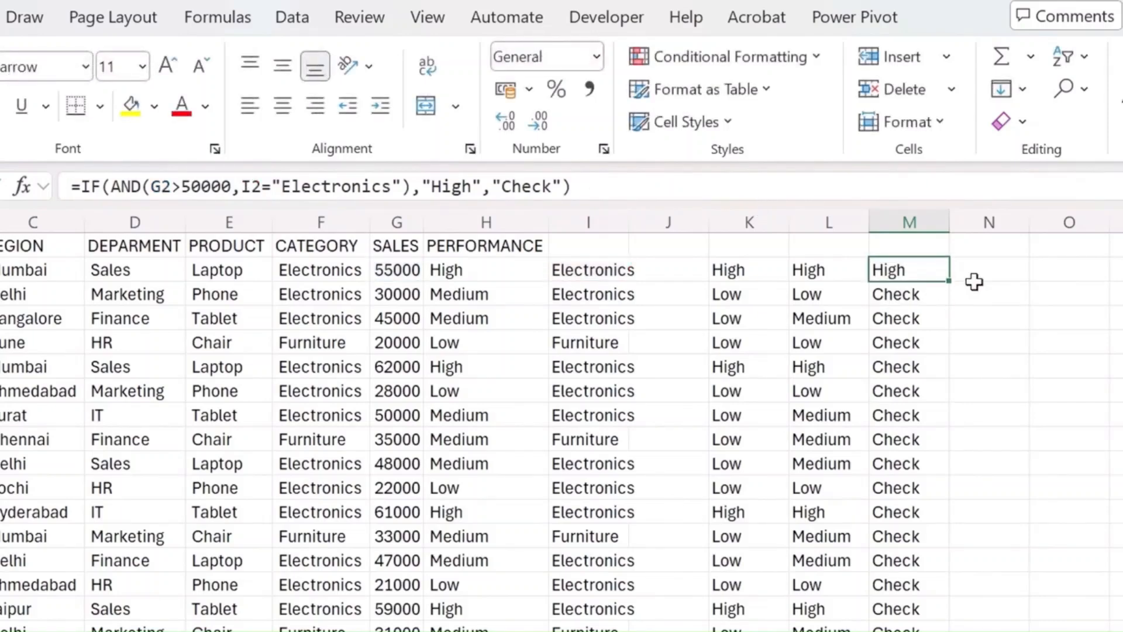
- Fill the corrected IF/AND formula from M2 down column M and review the results
double_click(949, 282)
scroll(949, 283, down, 4)
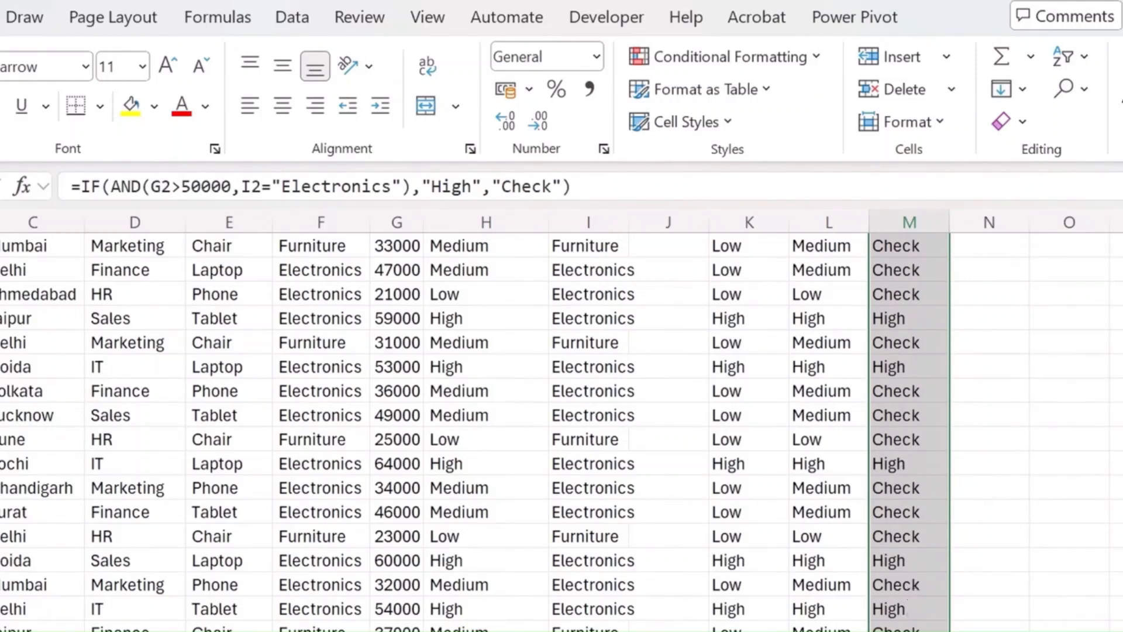
scroll(918, 489, up, 4)
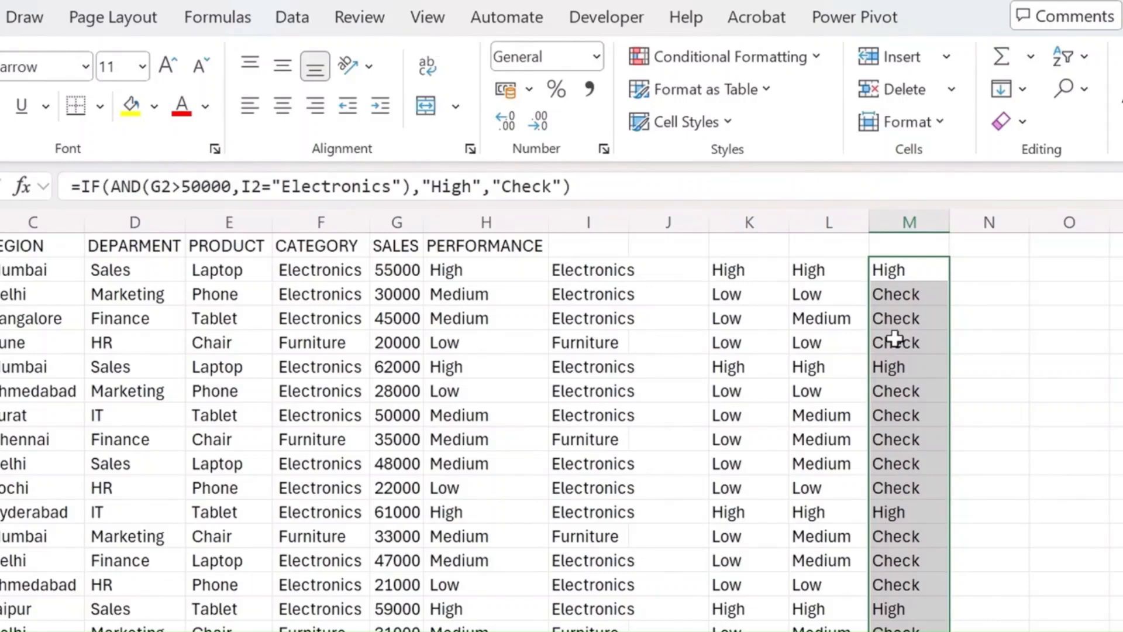
- Copy the full formula =IF(AND(G2>50000,I2="Electronics"),"High","Check") from M2 into N2
key(Right)
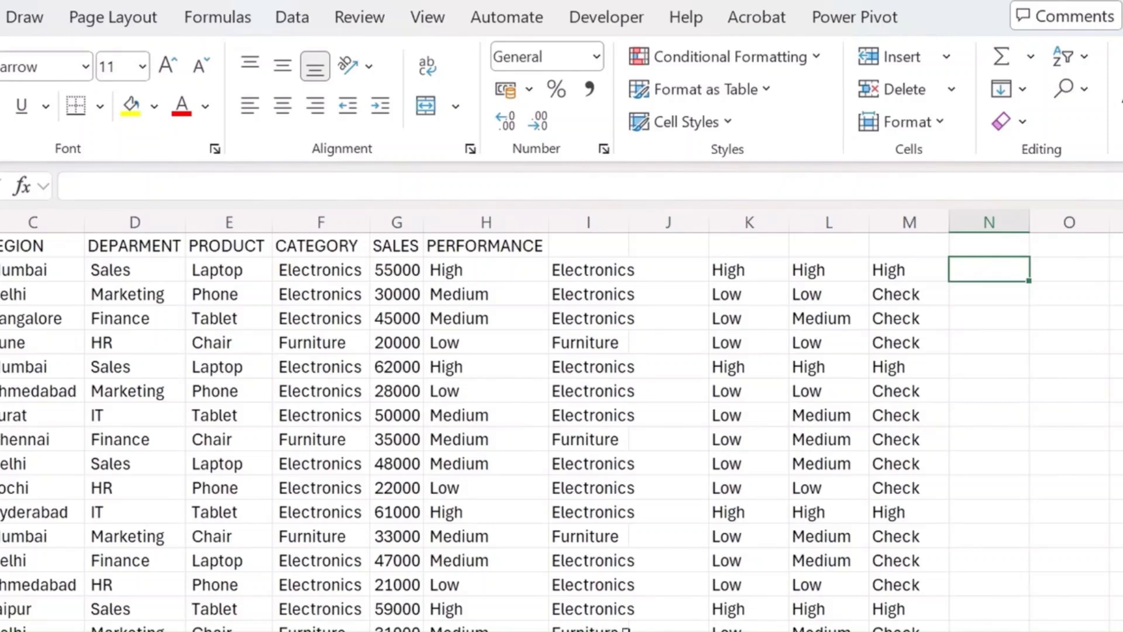
click(920, 269)
triple_click(648, 181)
key(ctrl+c)
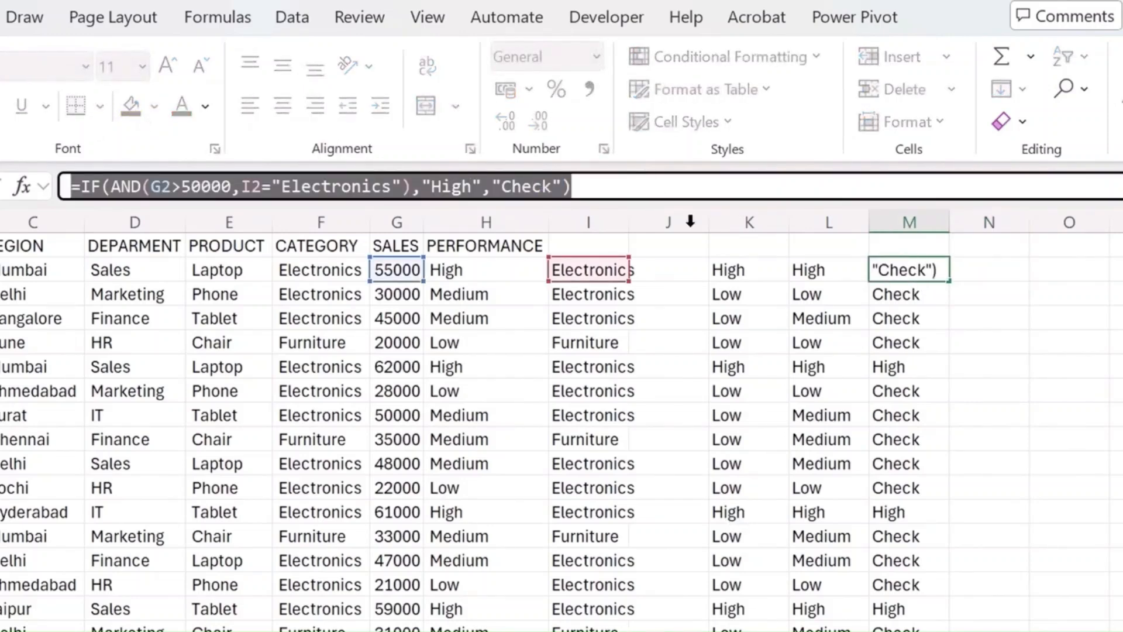
text(=)
click(985, 270)
key(Escape)
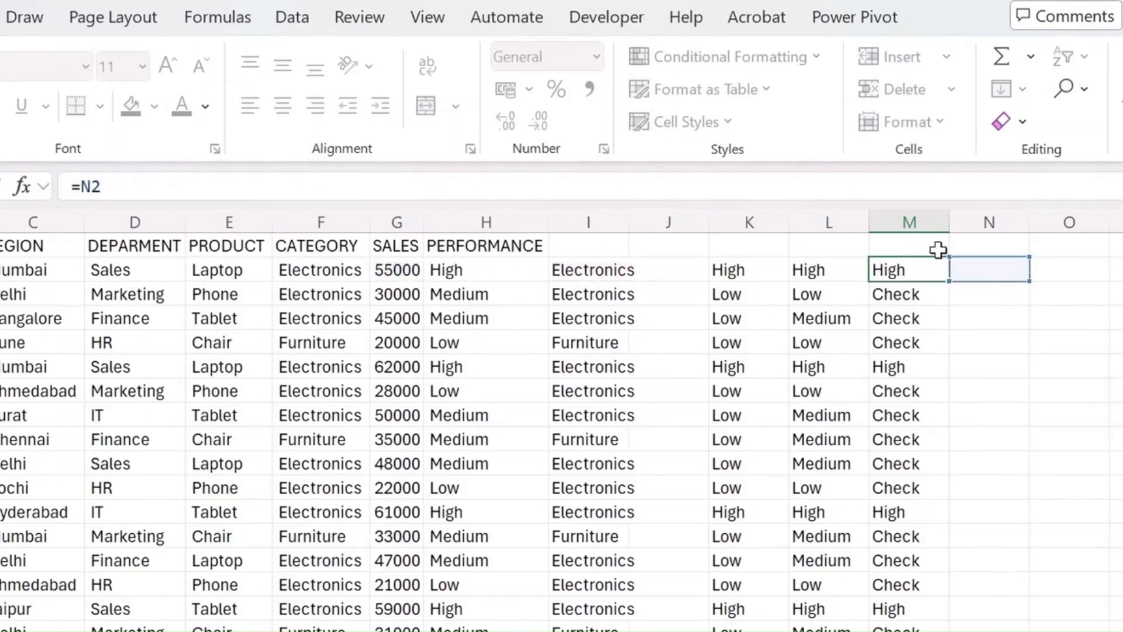
click(989, 270)
click(517, 186)
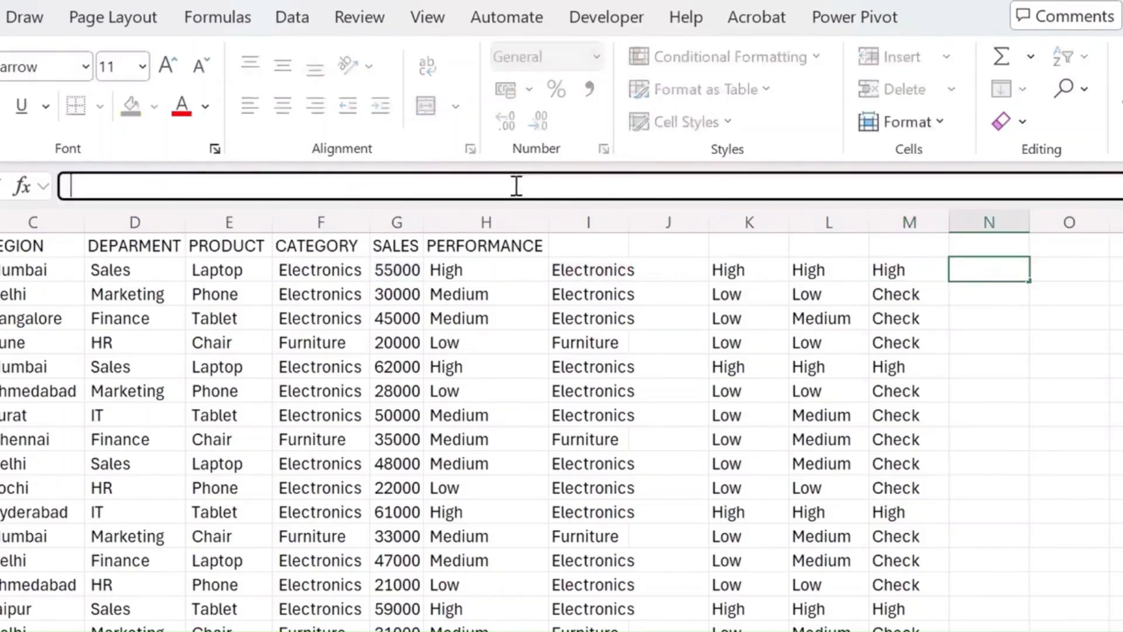
key(ctrl+v)
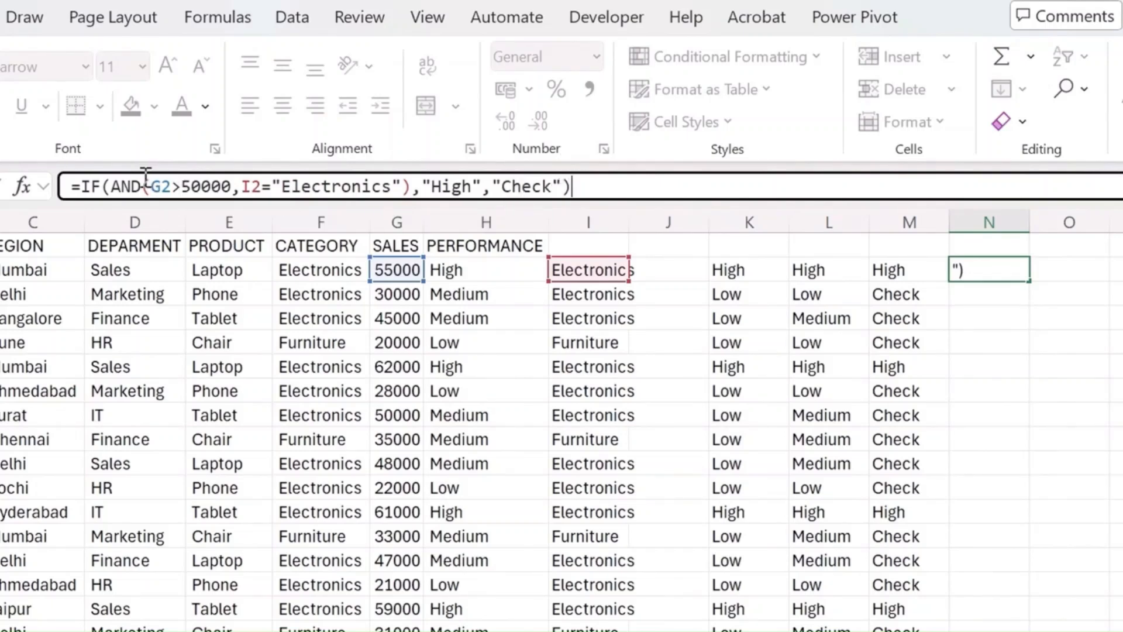
- In N2's formula, replace the AND function with OR and set the sales threshold to 30000
click(125, 186)
double_click(126, 186)
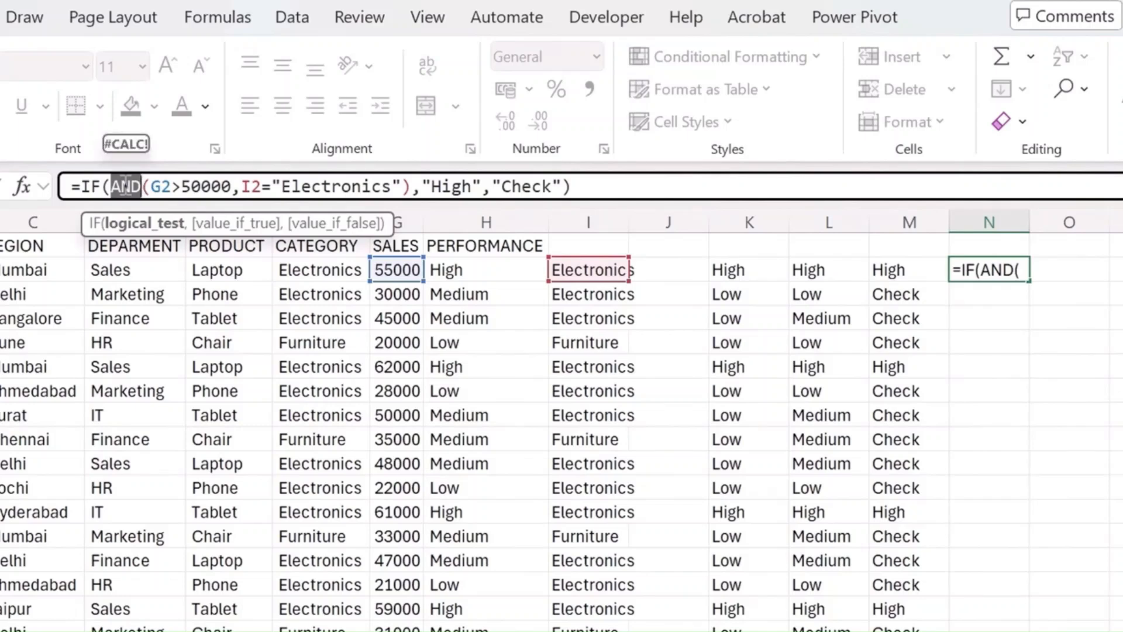
text(OR)
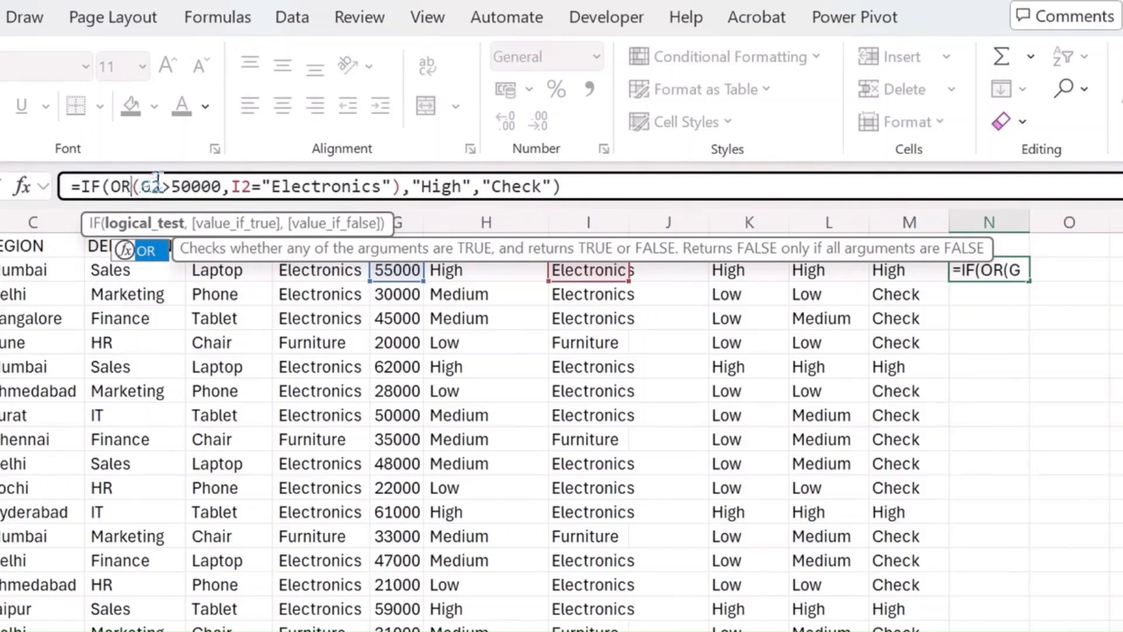
click(184, 187)
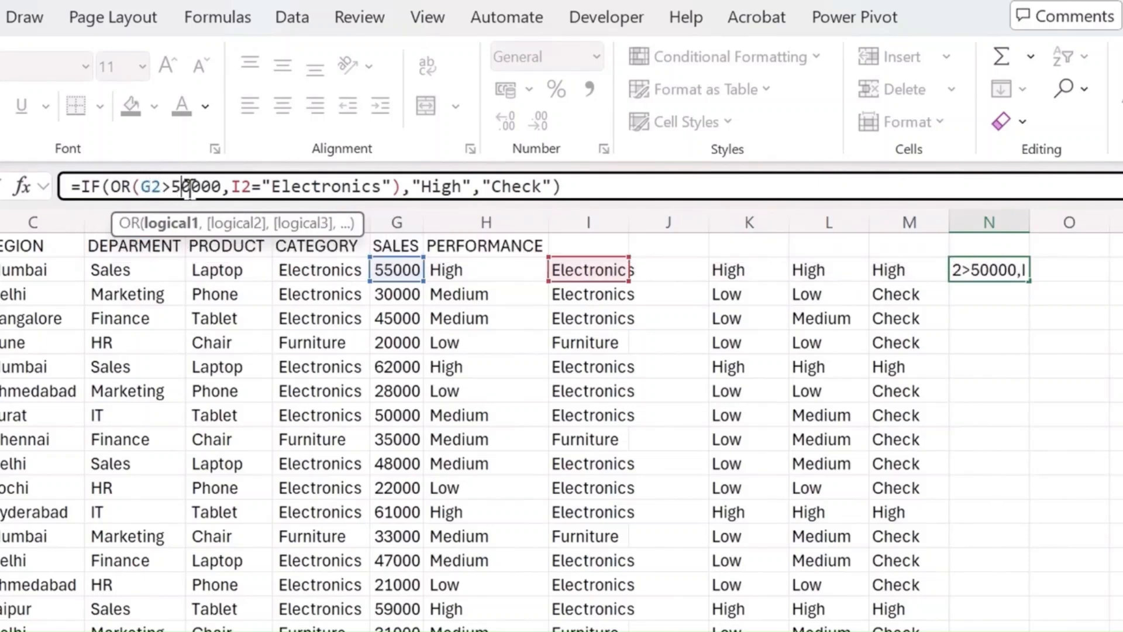
key(BackSpace)
text(3)
- Change the category tested in N2's formula to "Furniture"
double_click(304, 186)
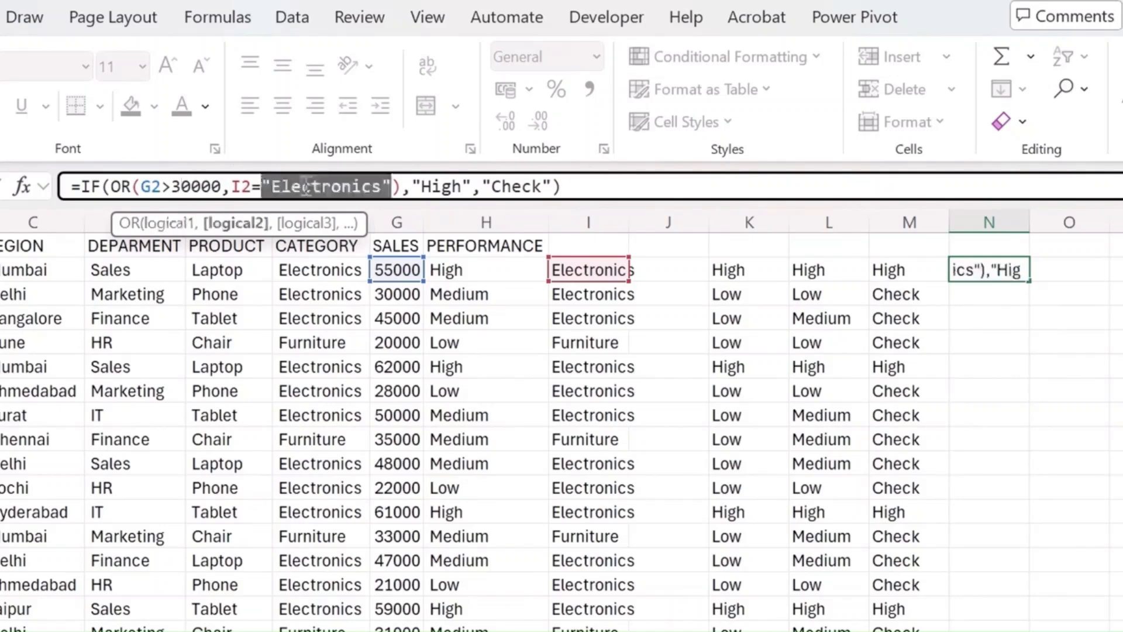
click(359, 176)
drag(382, 186, 272, 195)
text(Furnitur)
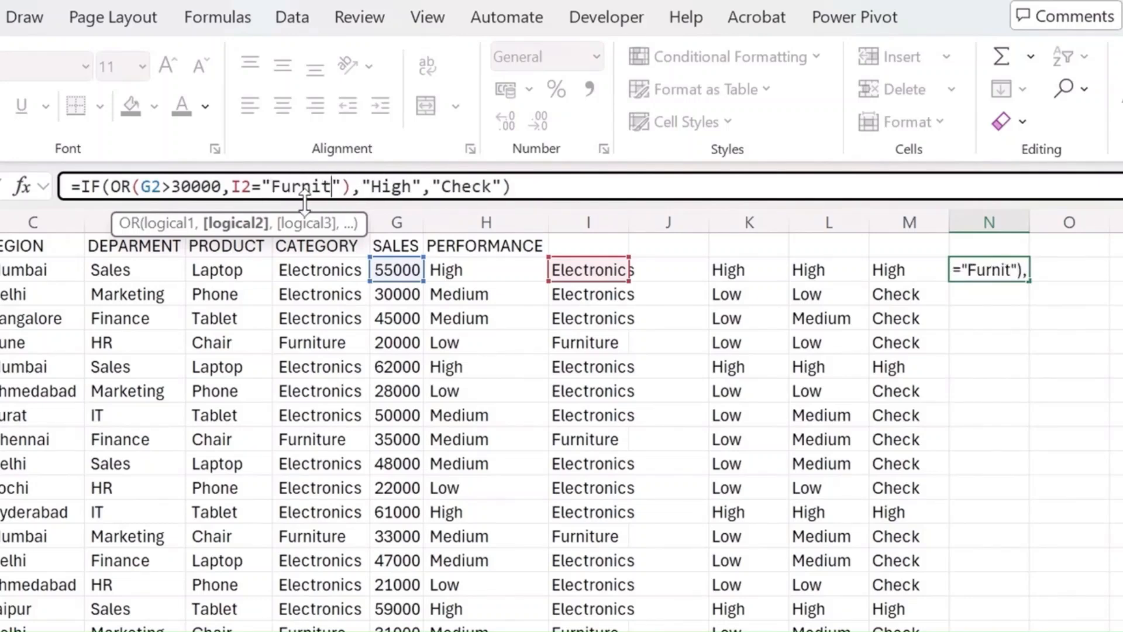
text(e)
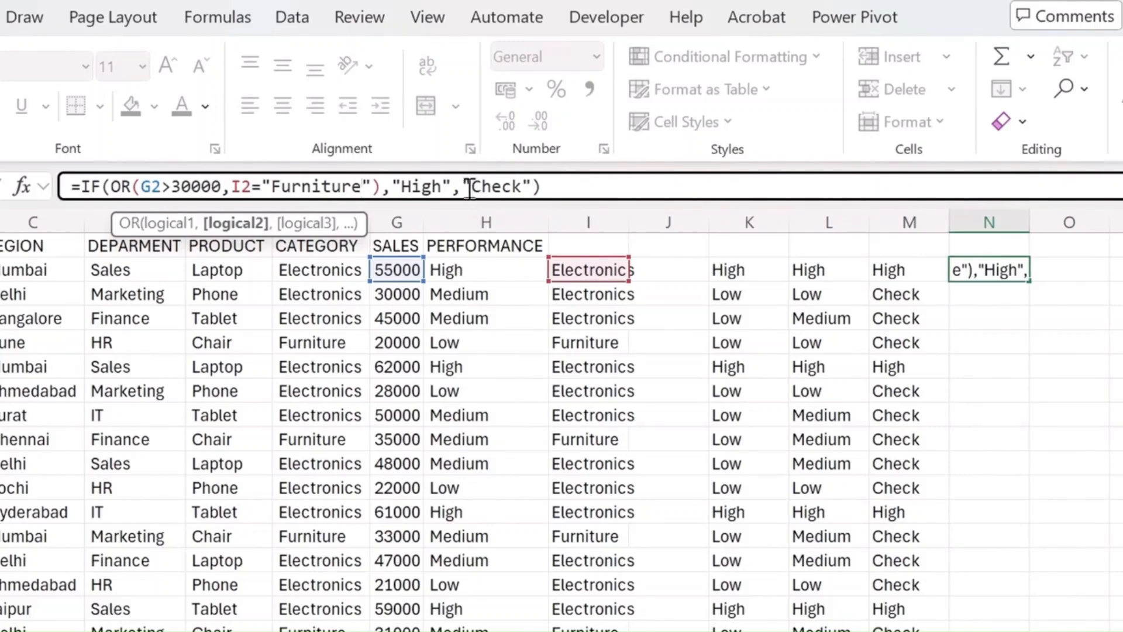
- Set the value-if-true result in N2's formula to "Attention"
double_click(438, 187)
click(440, 187)
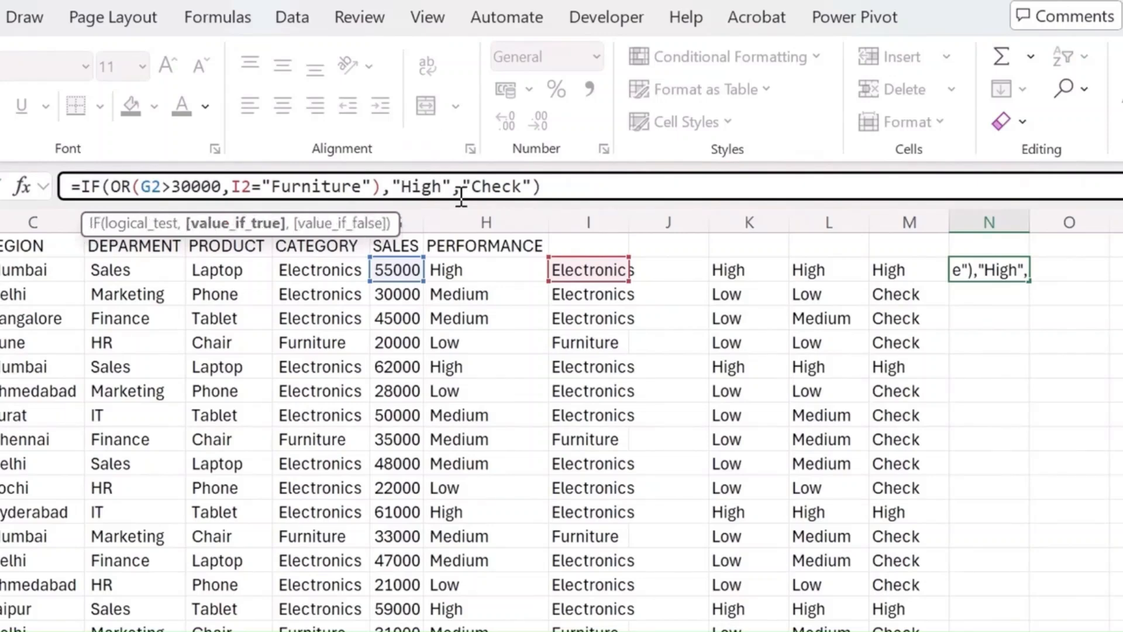
key(BackSpace)
key(BackSpace)
key(BackSpace)
key(BackSpace)
text(a)
key(BackSpace)
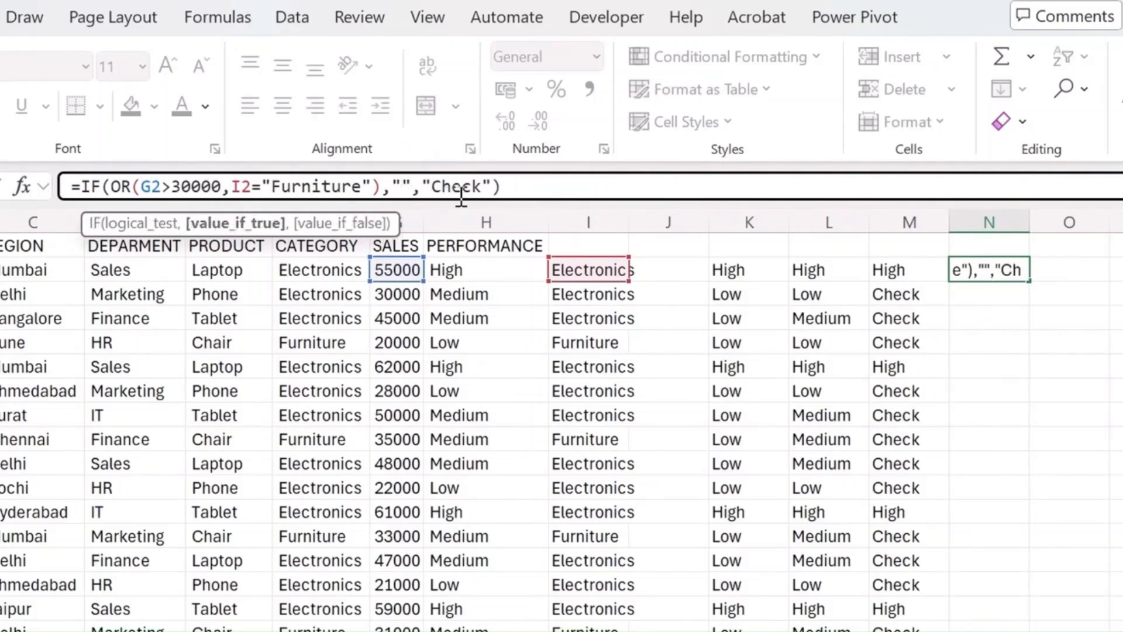
text(Attention)
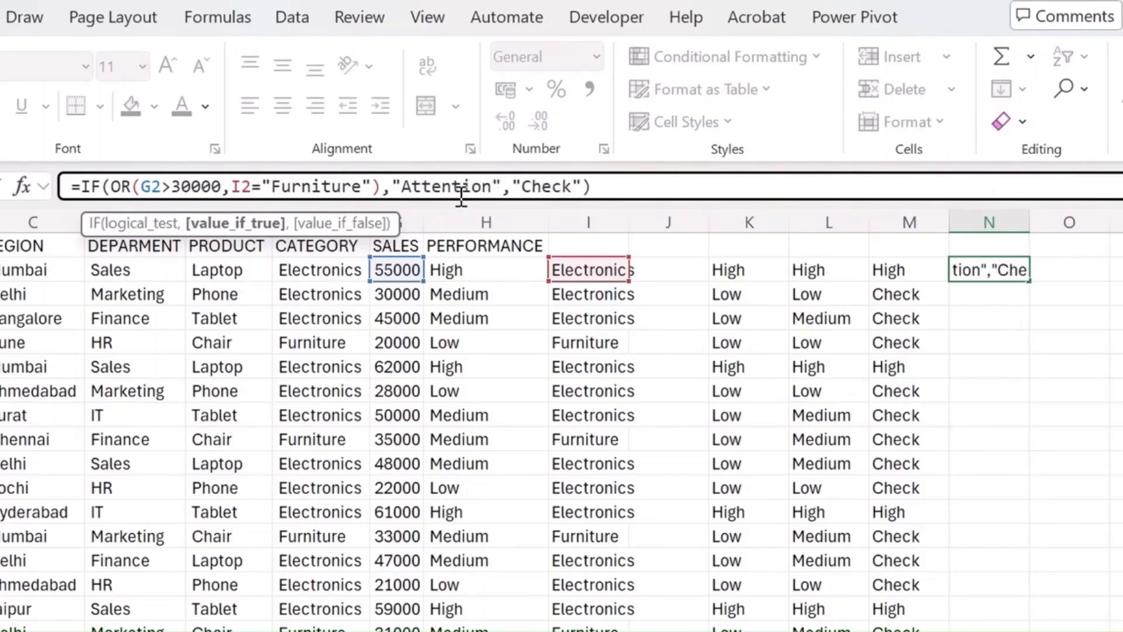
- Set the value-if-false result in N2's formula to "OK" and commit the formula
click(542, 187)
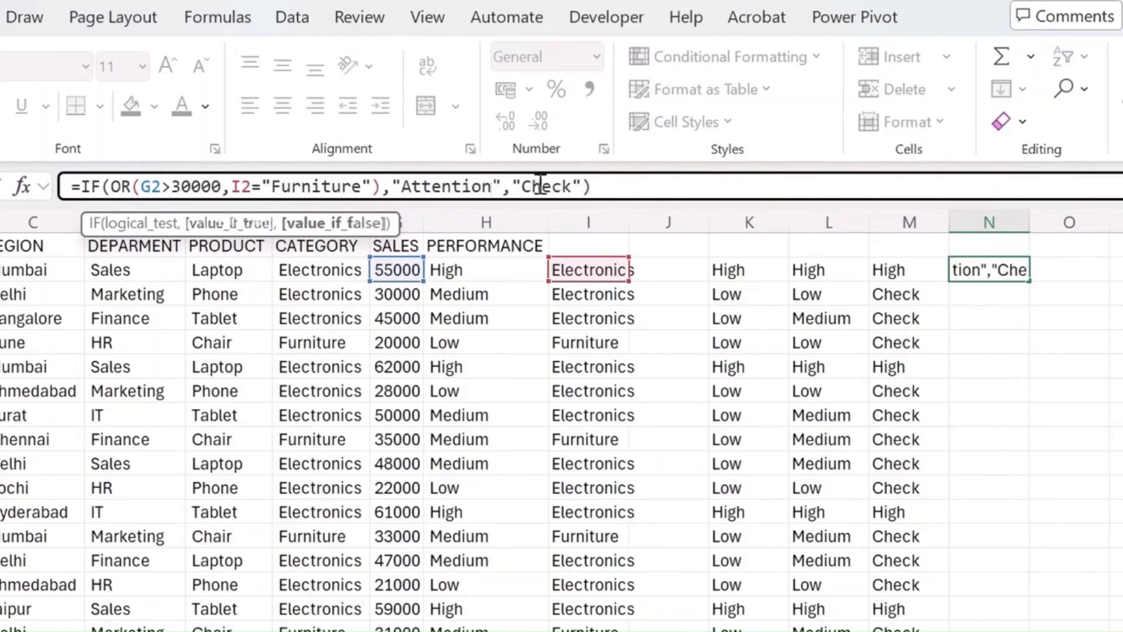
drag(577, 188, 525, 183)
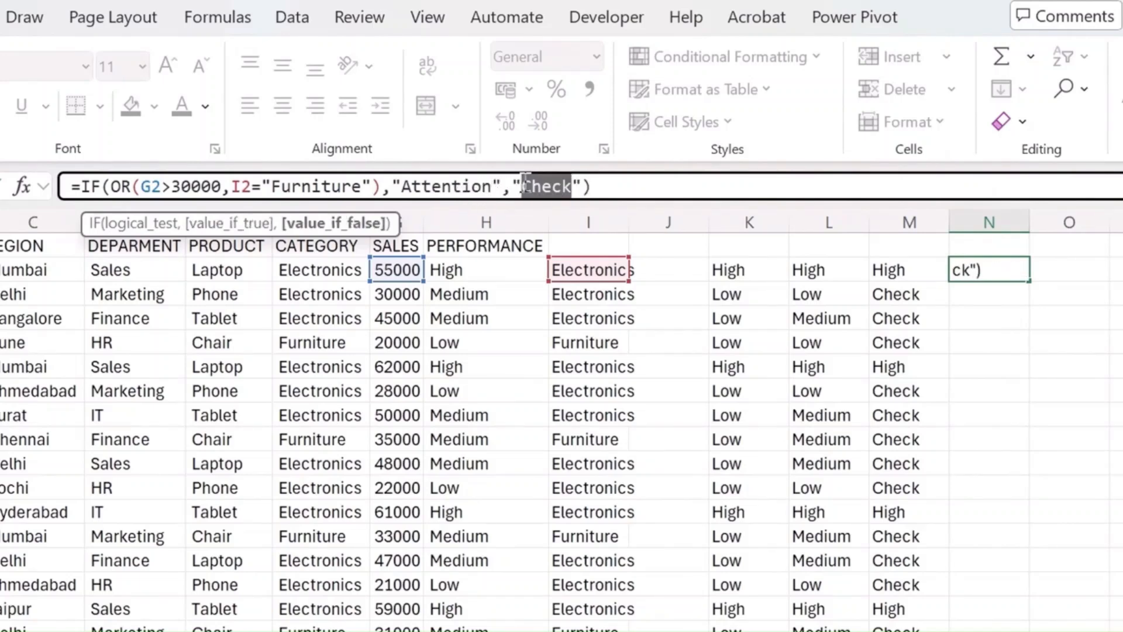
text(OK)
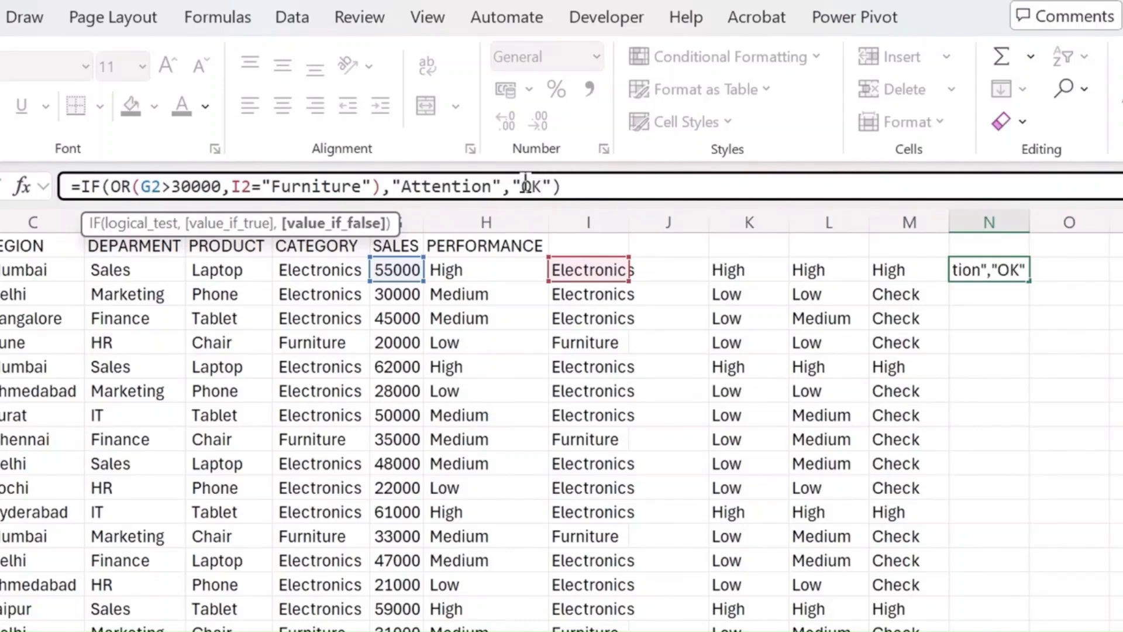
key(Return)
- Fill the IF/OR formula from N2 down to the last data row, N31, and center the filled cells horizontally
key(Left)
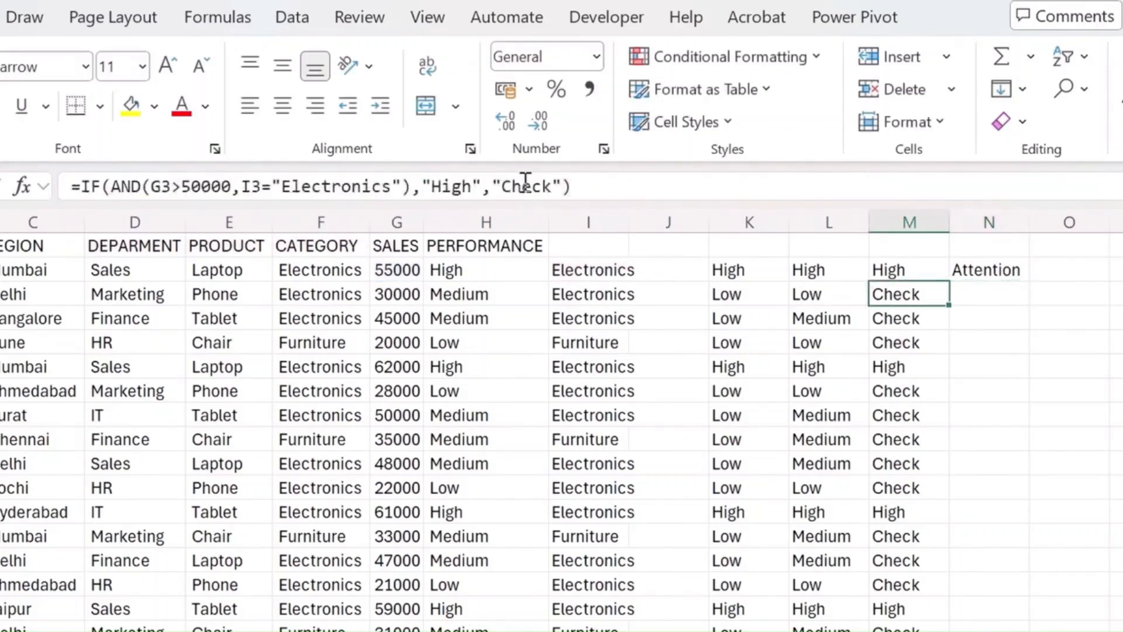
key(ctrl+Down)
key(Right)
key(ctrl+shift+Up)
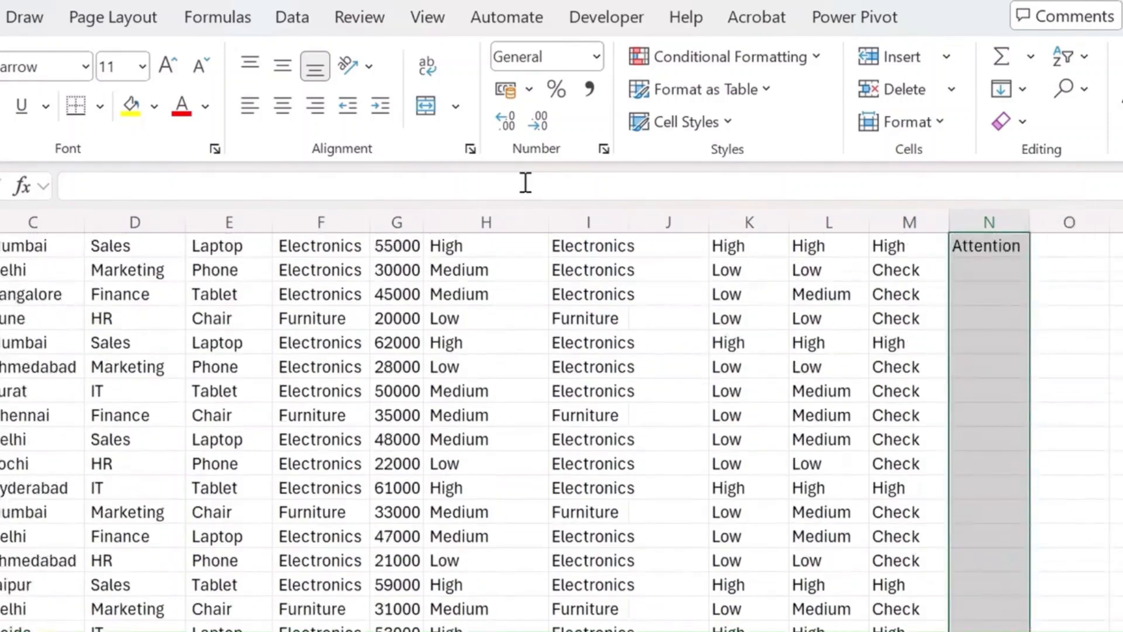
key(ctrl+d)
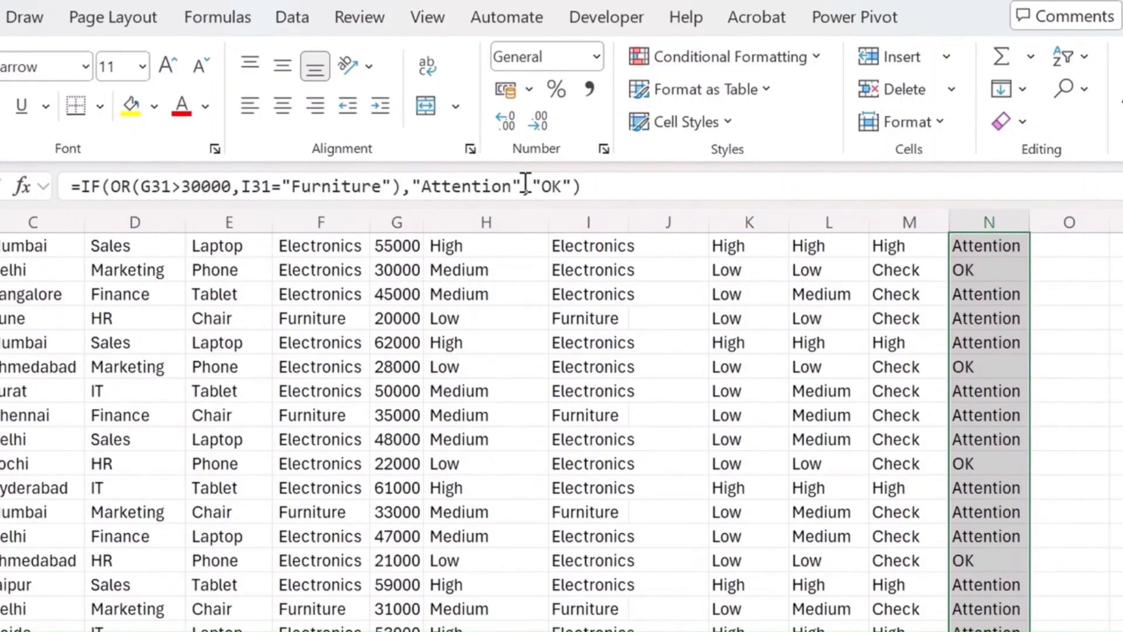
click(284, 106)
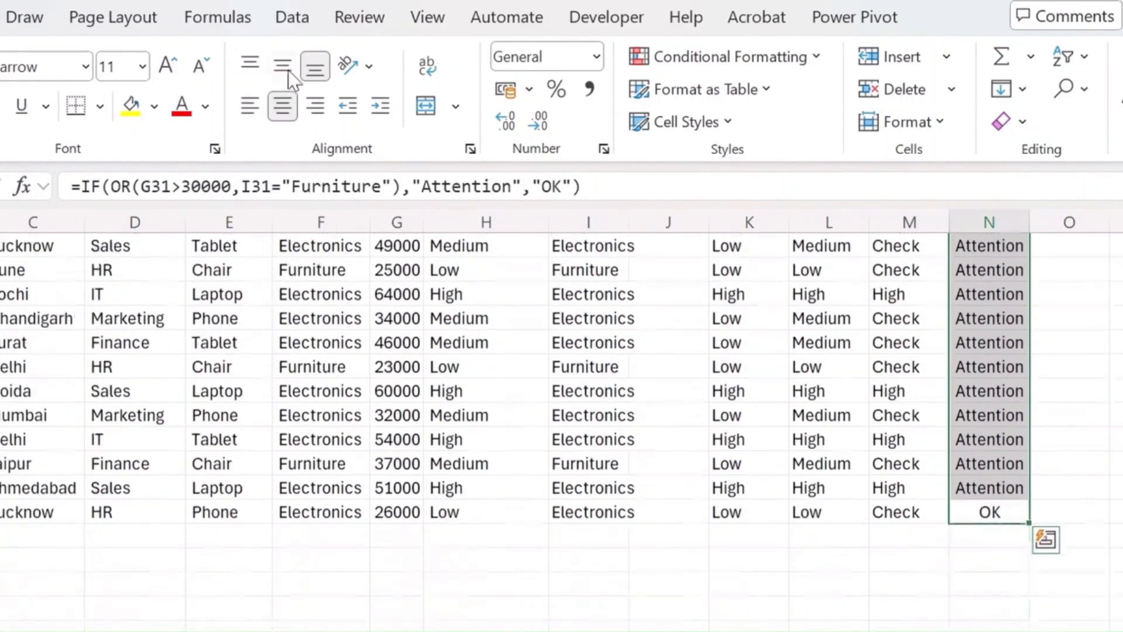
scroll(719, 514, up, 7)
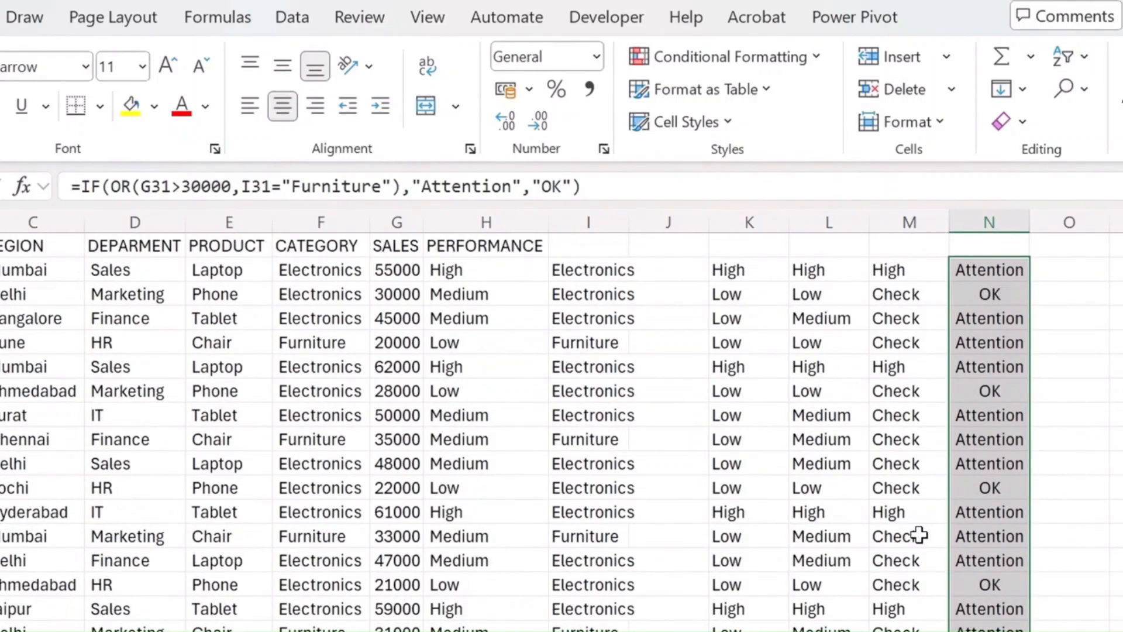
click(778, 67)
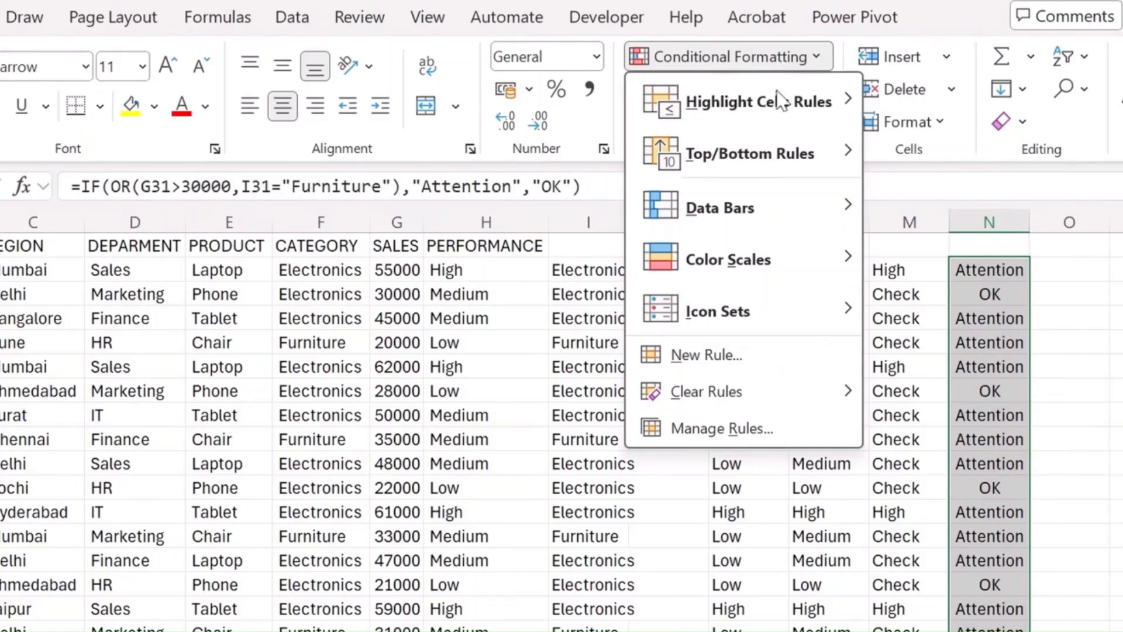
click(1066, 365)
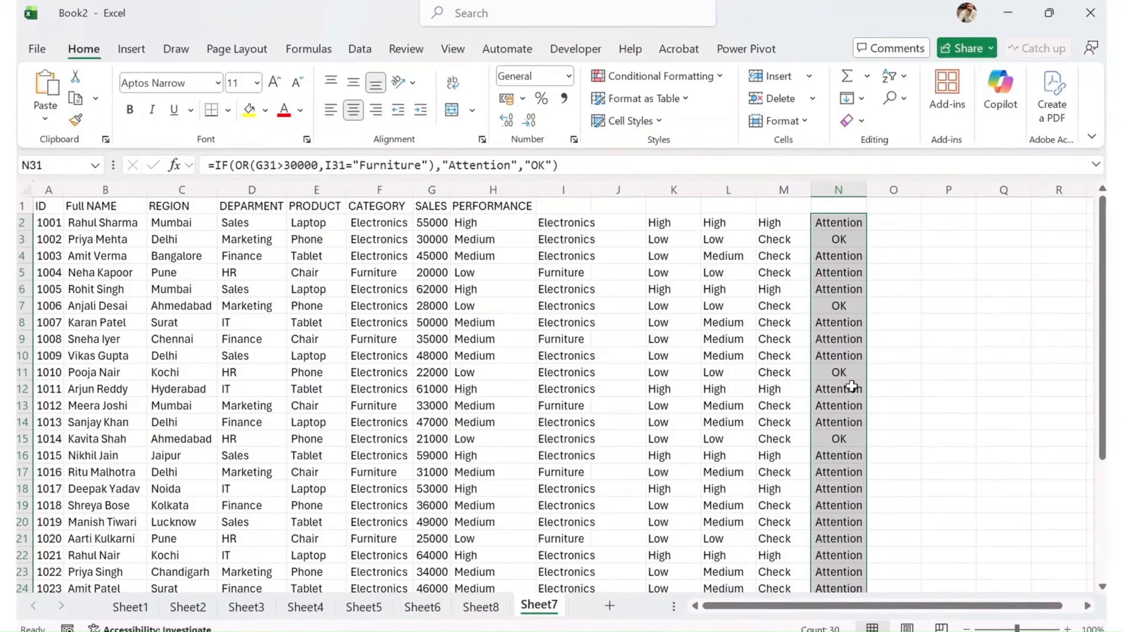
click(916, 289)
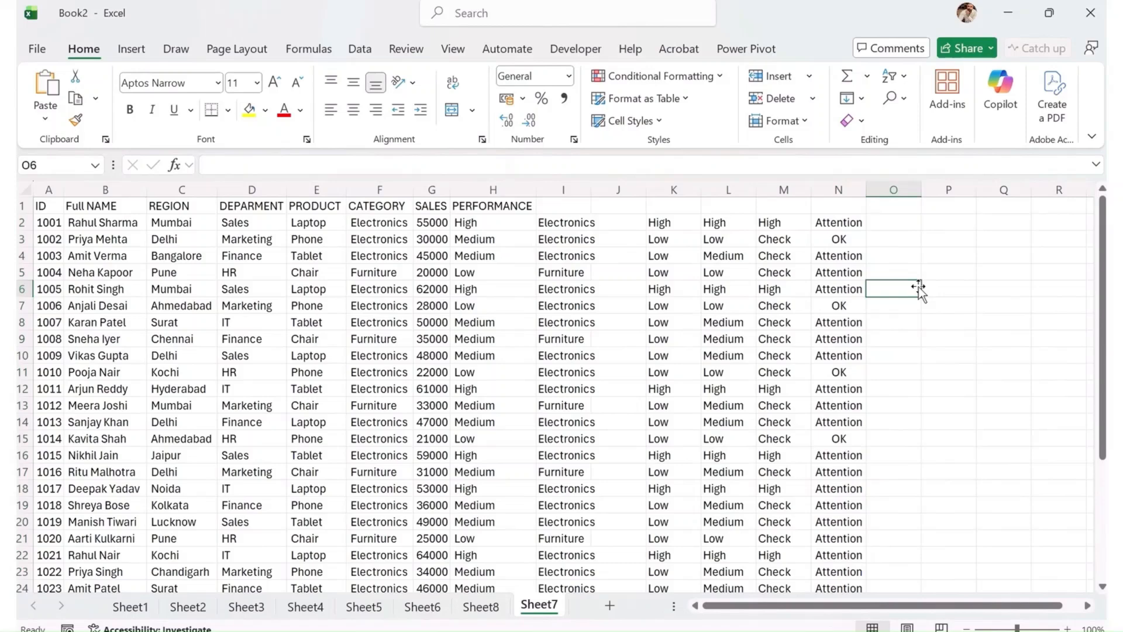